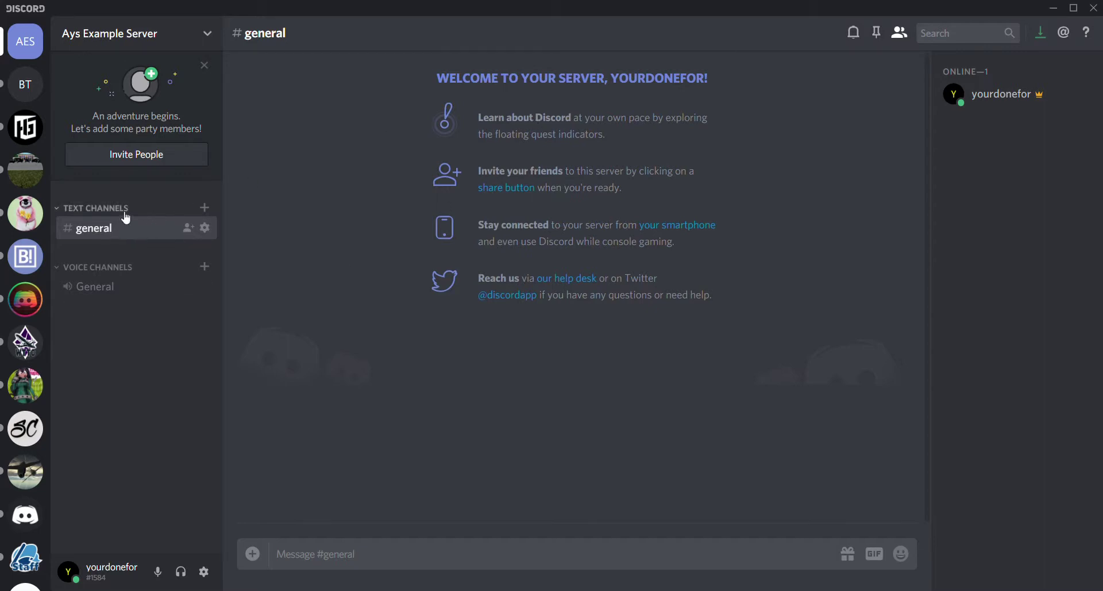
Open the role settings of Ays Example Server and add a new role.
{"action": "left_click", "coordinate": [182, 37]}
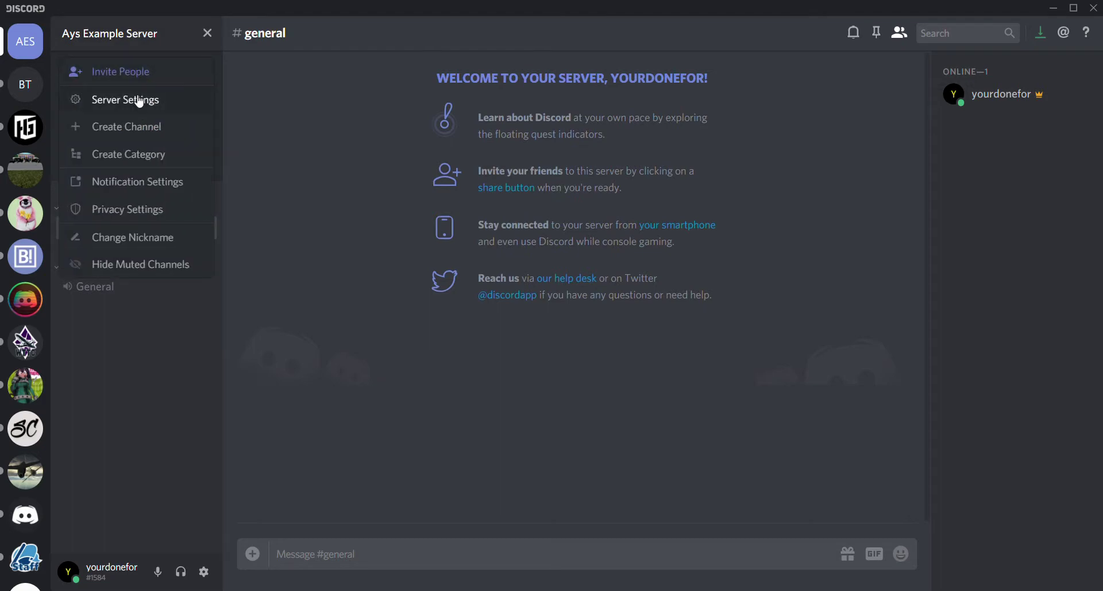
{"action": "left_click", "coordinate": [139, 99]}
{"action": "left_click", "coordinate": [220, 165]}
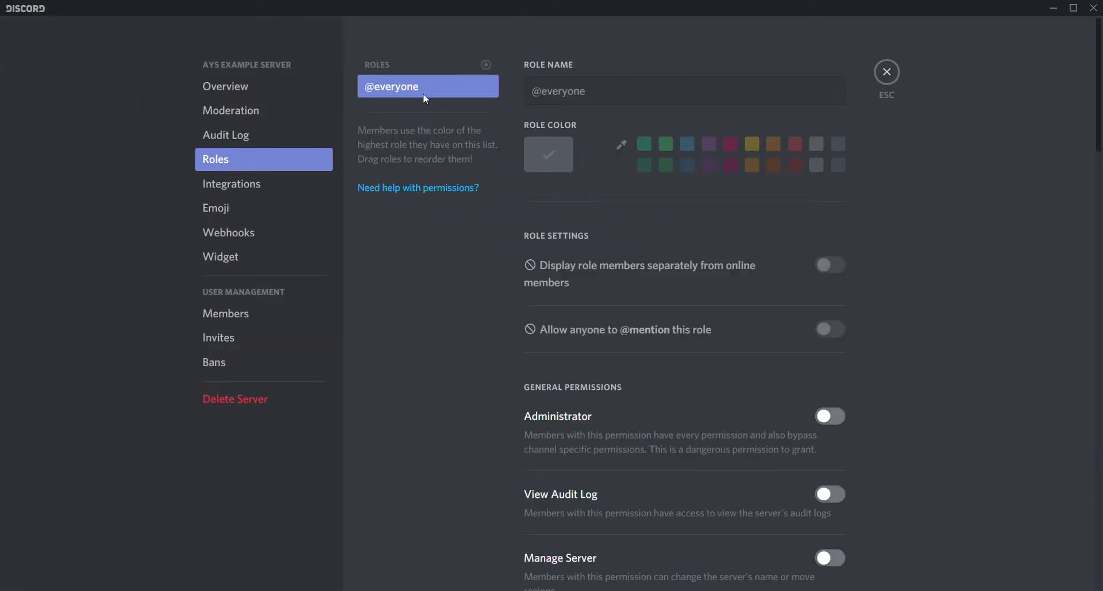
{"action": "left_click", "coordinate": [487, 66]}
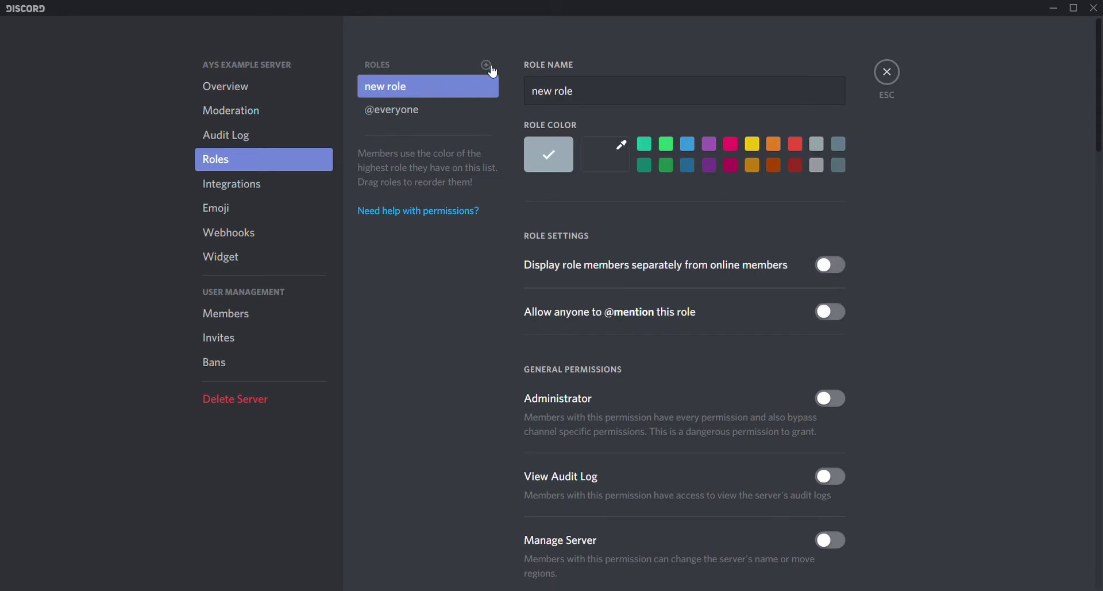
Name the new role Sample Role and give it the bright pink preset color.
{"action": "left_click_drag", "start_coordinate": [574, 92], "coordinate": [507, 93]}
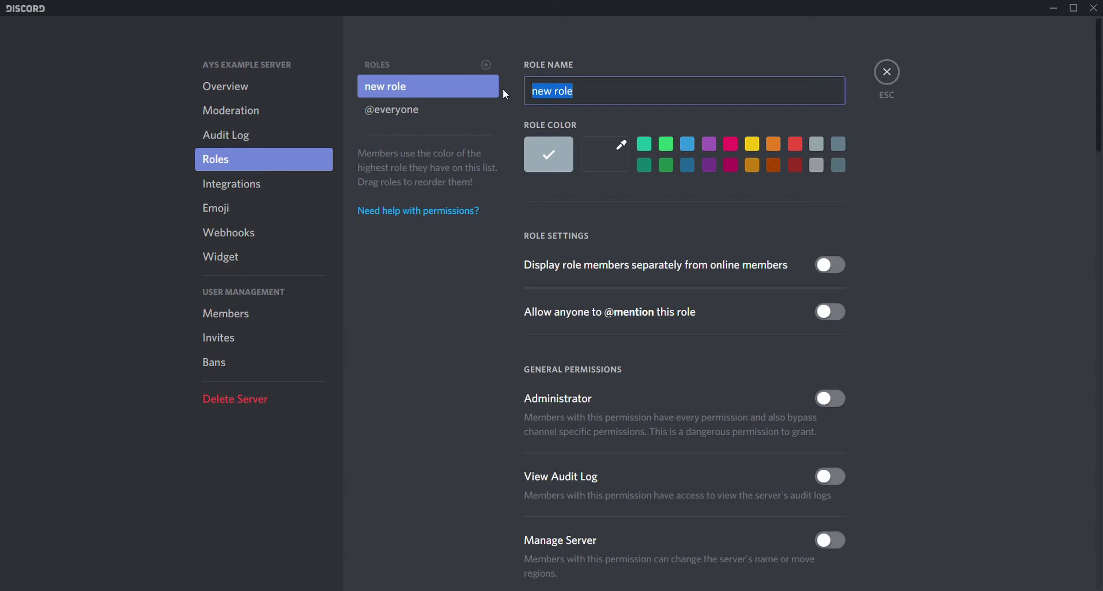
{"action": "type", "text": "Sam"}
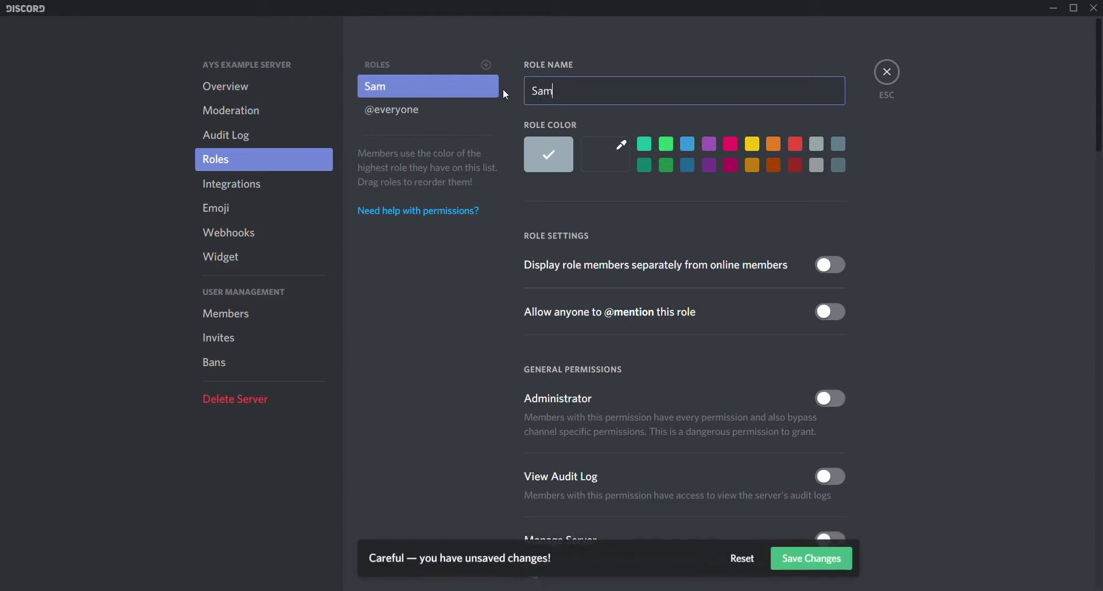
{"action": "type", "text": "ple Role"}
{"action": "left_click", "coordinate": [736, 148]}
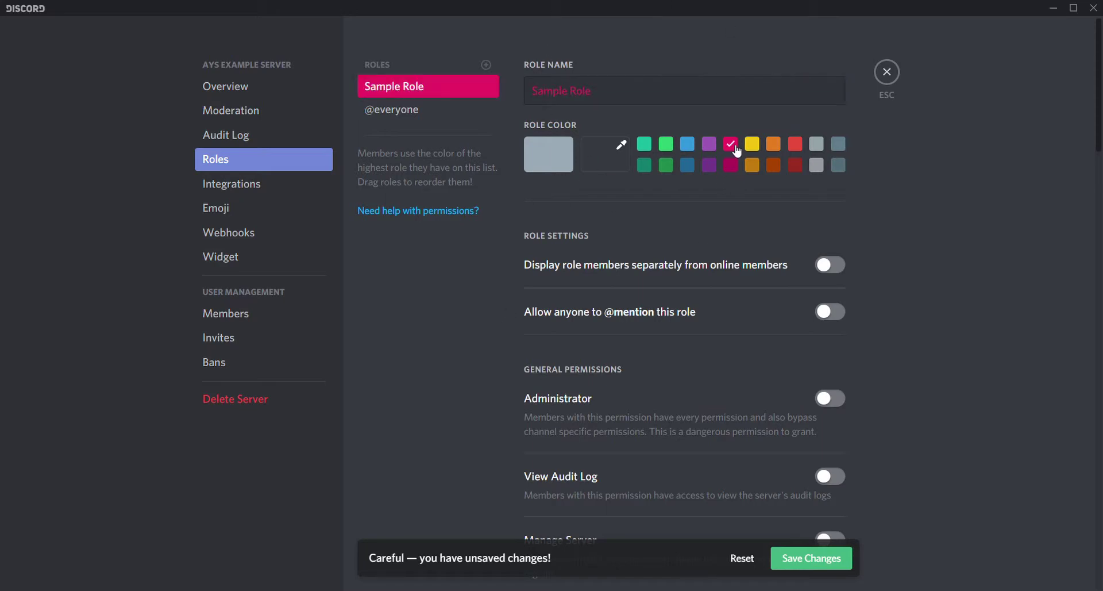
{"action": "scroll", "coordinate": [644, 166], "scroll_direction": "down", "scroll_amount": 3}
{"action": "scroll", "coordinate": [642, 185], "scroll_direction": "up", "scroll_amount": 3}
{"action": "scroll", "coordinate": [738, 278], "scroll_direction": "down", "scroll_amount": 3}
{"action": "scroll", "coordinate": [644, 216], "scroll_direction": "up", "scroll_amount": 3}
{"action": "left_click", "coordinate": [827, 276]}
{"action": "left_click", "coordinate": [825, 314]}
Look through Sample Role's full permission list, from the general permissions down to the voice permissions.
{"action": "scroll", "coordinate": [827, 323], "scroll_direction": "down", "scroll_amount": 1}
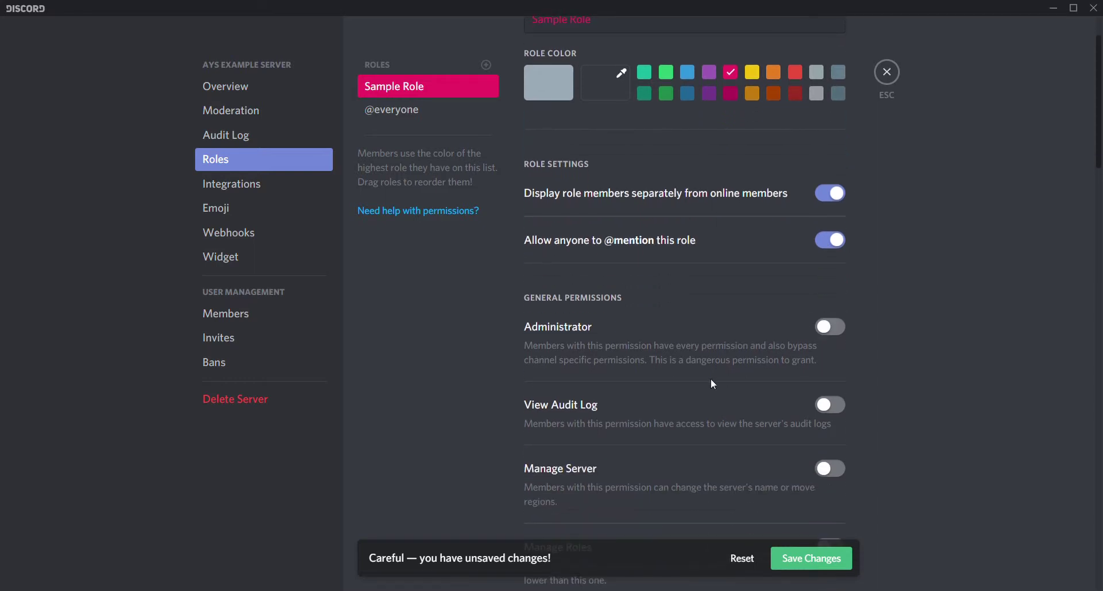
{"action": "scroll", "coordinate": [771, 360], "scroll_direction": "down", "scroll_amount": 2}
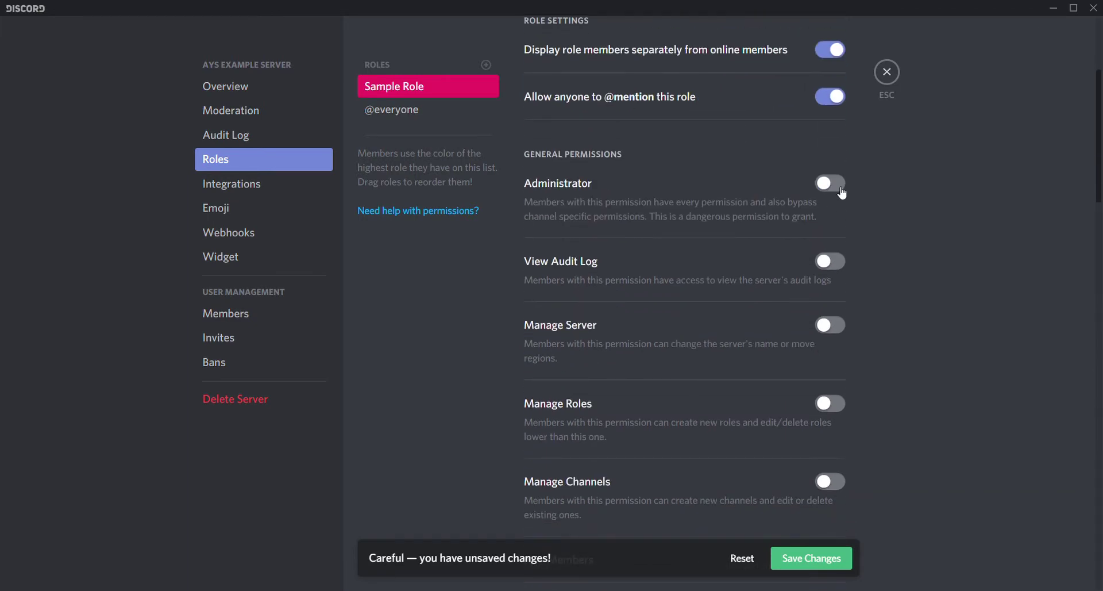
{"action": "scroll", "coordinate": [817, 195], "scroll_direction": "down", "scroll_amount": 18}
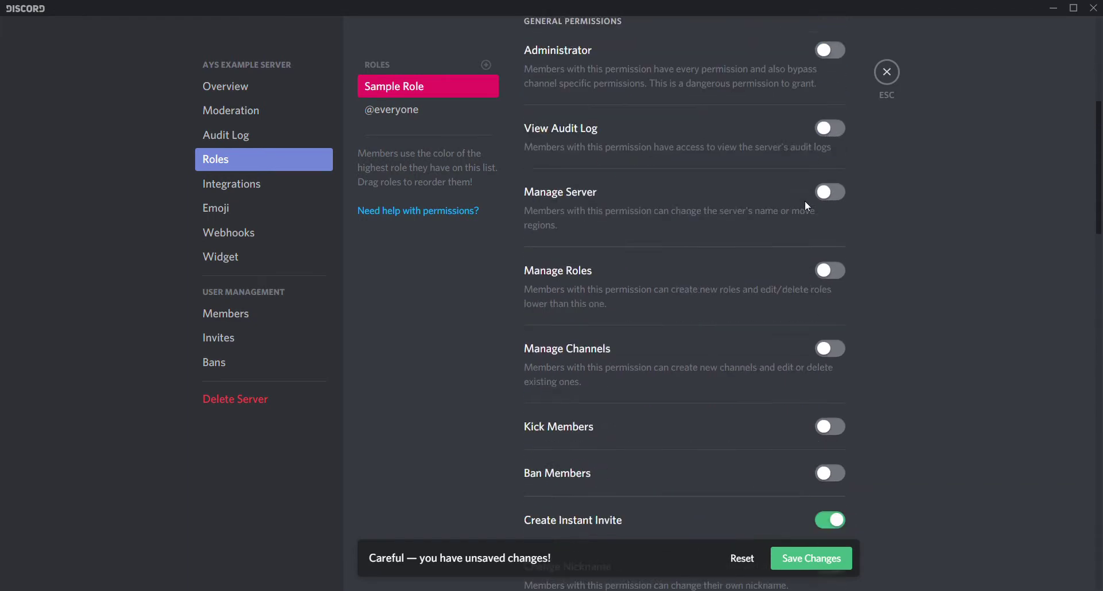
{"action": "scroll", "coordinate": [804, 200], "scroll_direction": "down", "scroll_amount": 4}
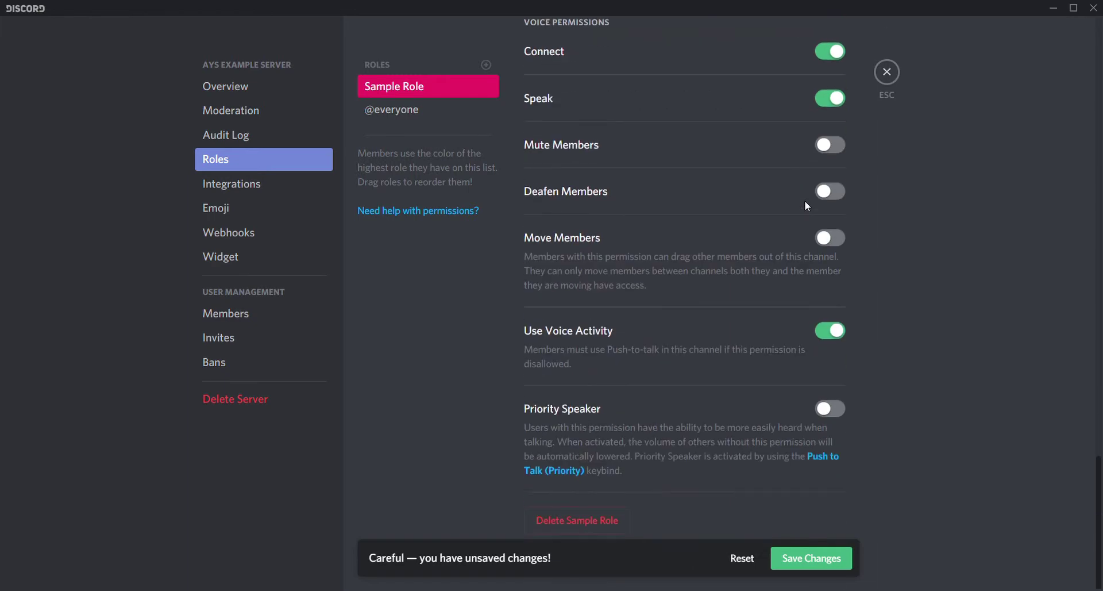
{"action": "scroll", "coordinate": [774, 232], "scroll_direction": "up", "scroll_amount": 10}
{"action": "scroll", "coordinate": [774, 232], "scroll_direction": "up", "scroll_amount": 10}
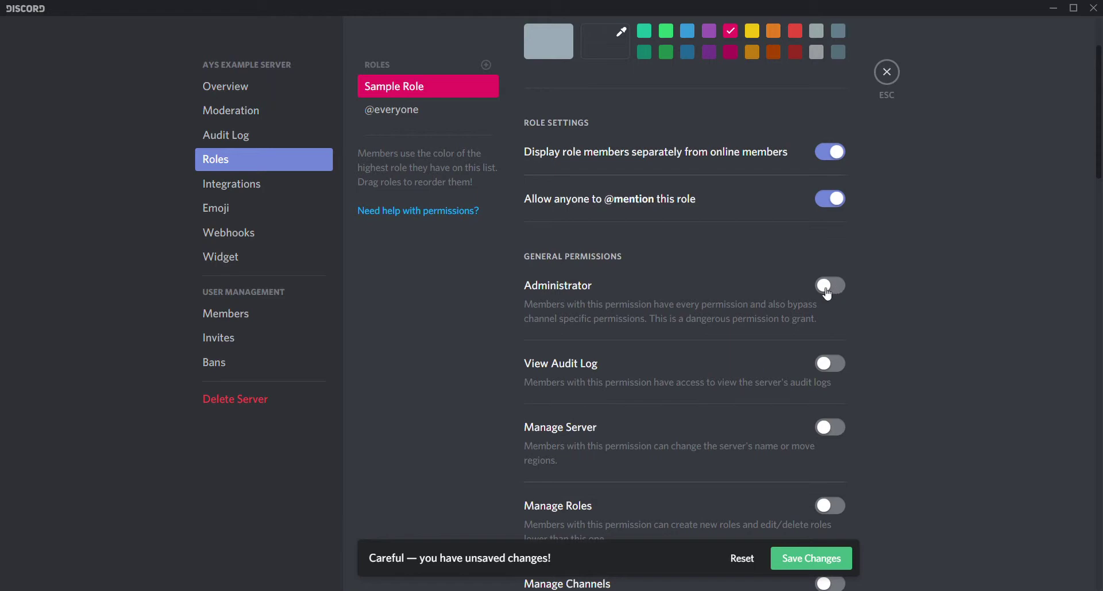
Grant Sample Role the View Audit Log permission and save the role changes.
{"action": "scroll", "coordinate": [828, 293], "scroll_direction": "down", "scroll_amount": 3}
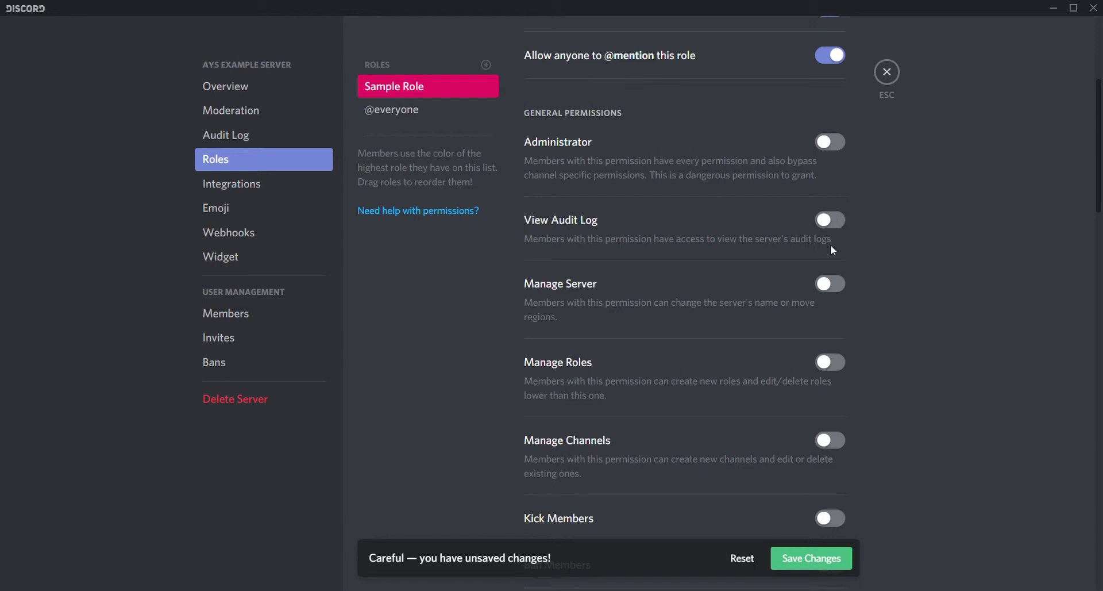
{"action": "left_click", "coordinate": [826, 221]}
{"action": "left_click", "coordinate": [260, 144]}
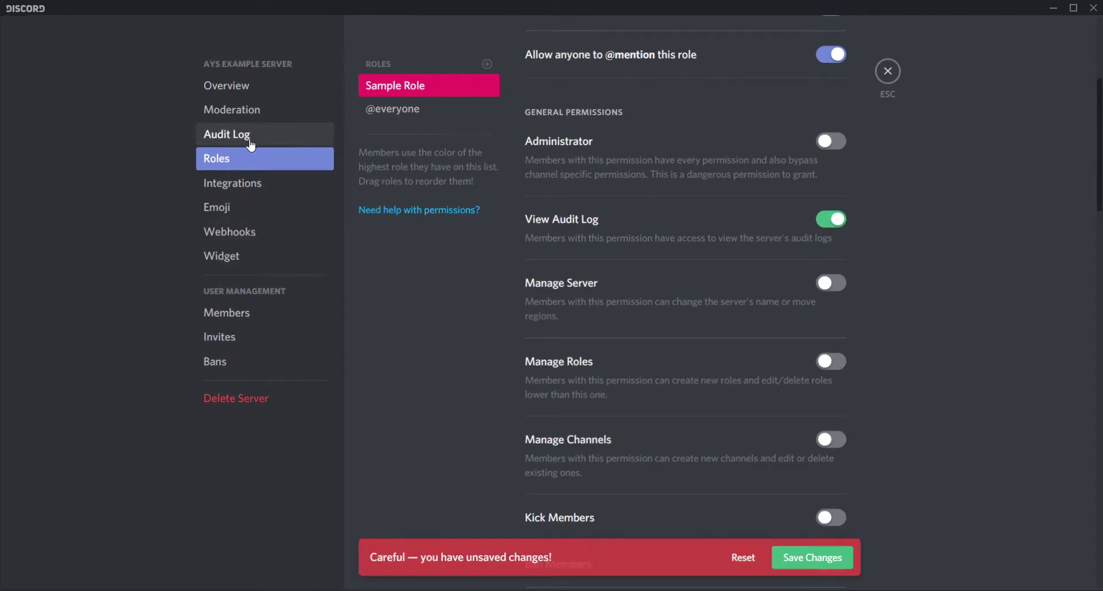
{"action": "left_click", "coordinate": [809, 560]}
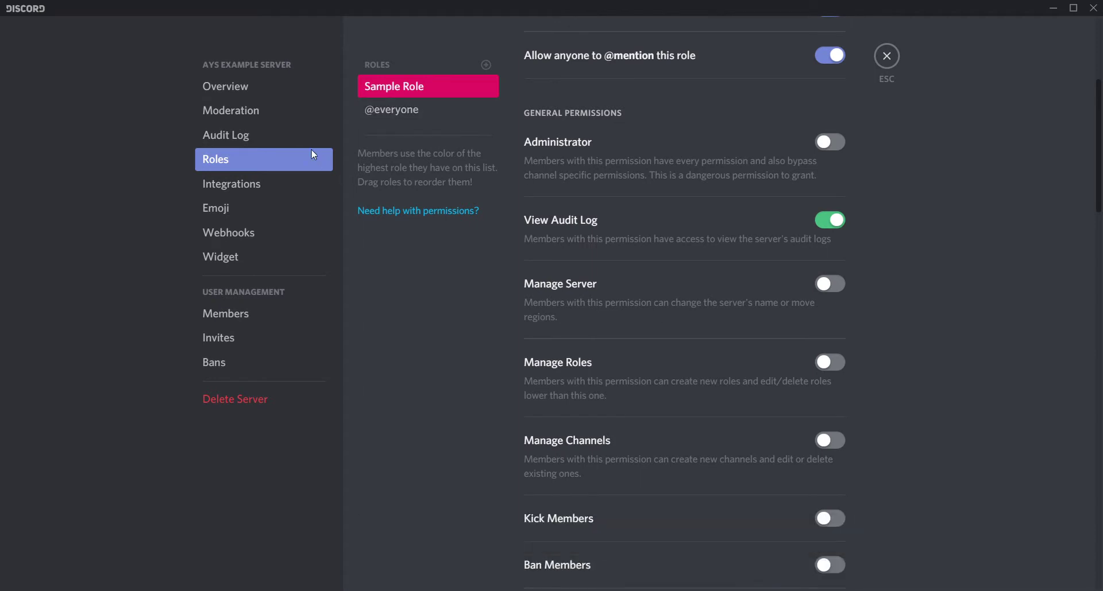
Examine the server's audit log and moderation settings, and return to the role settings.
{"action": "left_click", "coordinate": [296, 140]}
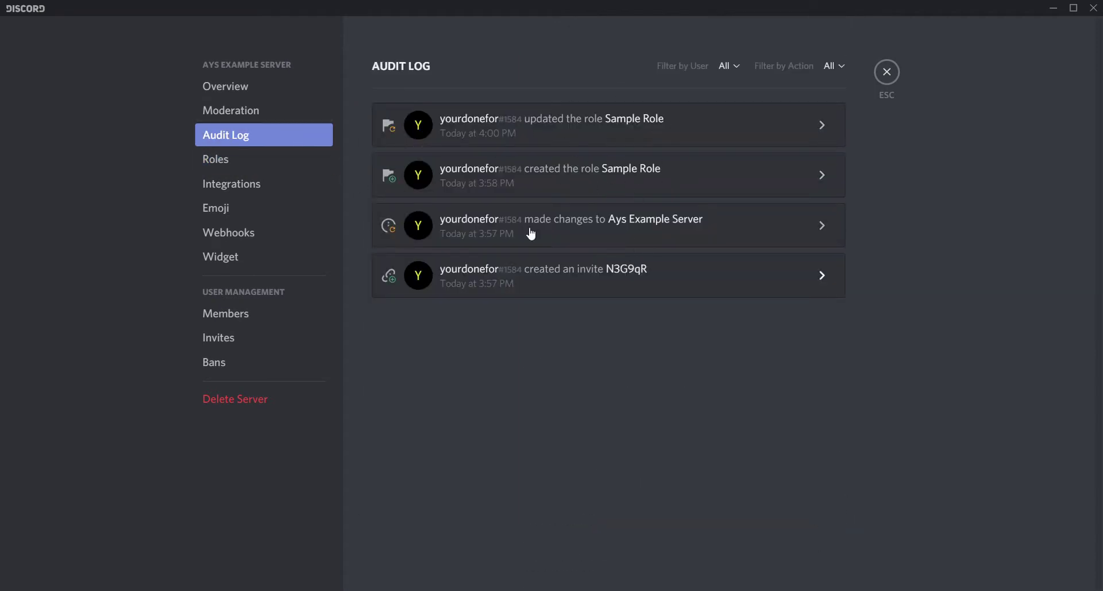
{"action": "left_click", "coordinate": [232, 115]}
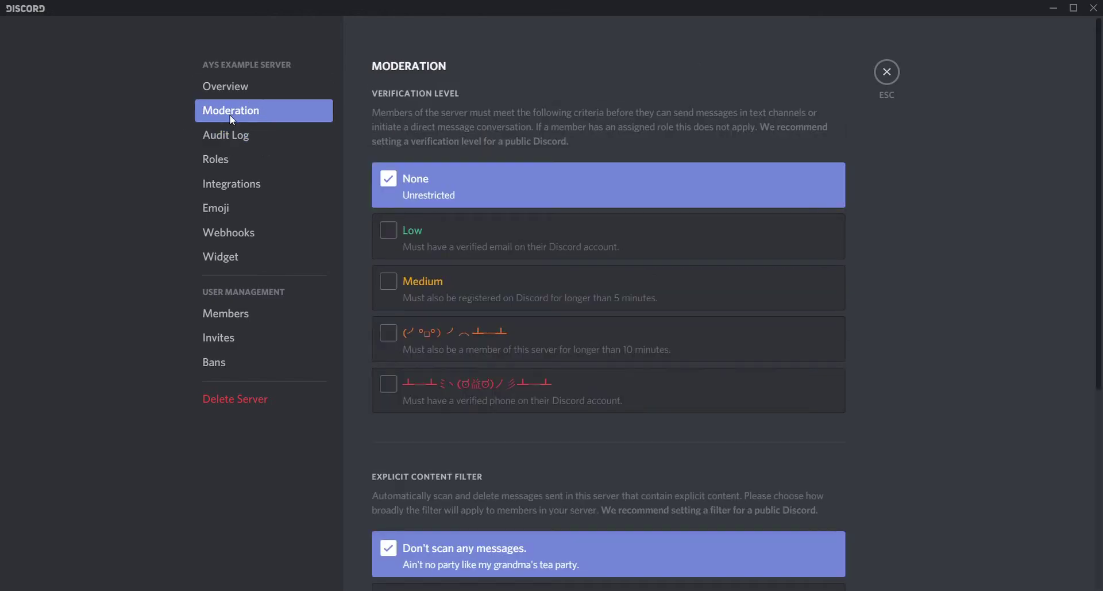
{"action": "left_click", "coordinate": [241, 167]}
Grant Sample Role the Manage Server, Manage Roles and Manage Channels permissions.
{"action": "scroll", "coordinate": [731, 296], "scroll_direction": "down", "scroll_amount": 5}
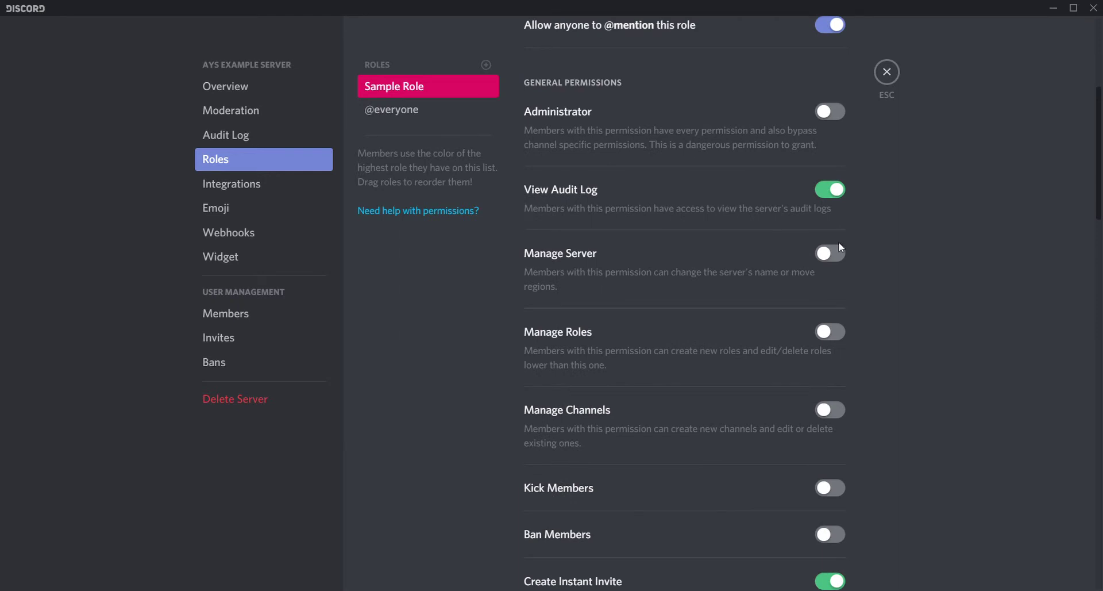
{"action": "left_click", "coordinate": [840, 258]}
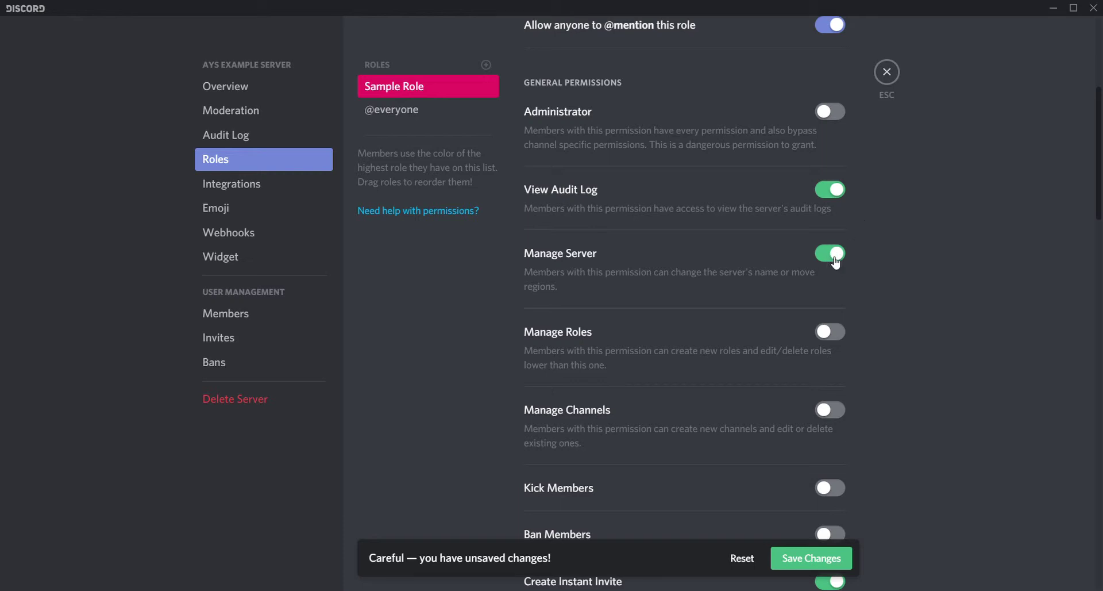
{"action": "scroll", "coordinate": [837, 261], "scroll_direction": "down", "scroll_amount": 1}
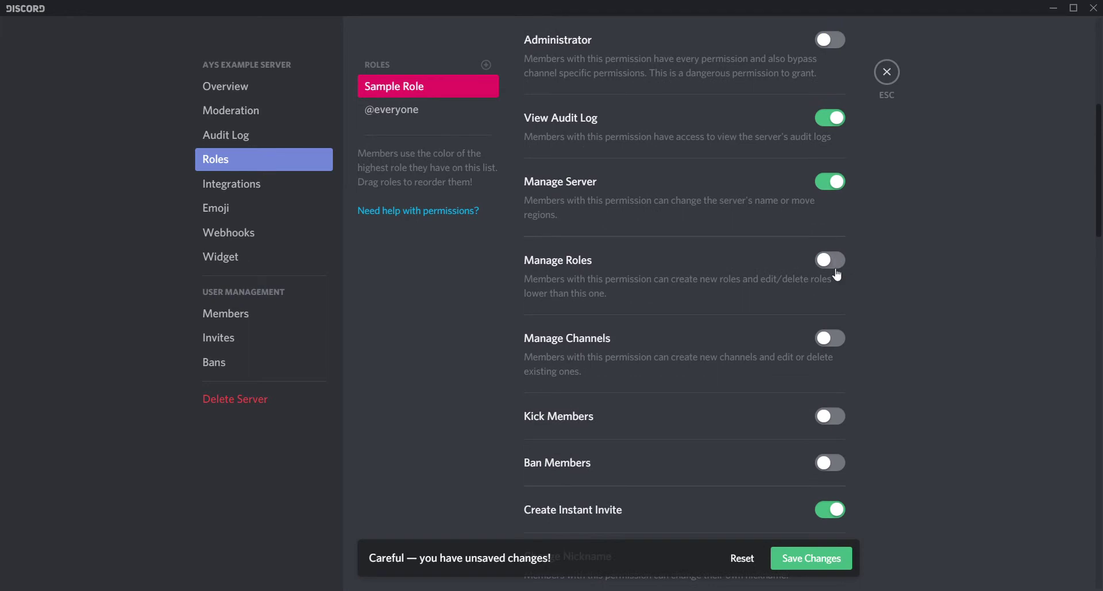
{"action": "left_click", "coordinate": [838, 266]}
{"action": "scroll", "coordinate": [834, 269], "scroll_direction": "down", "scroll_amount": 1}
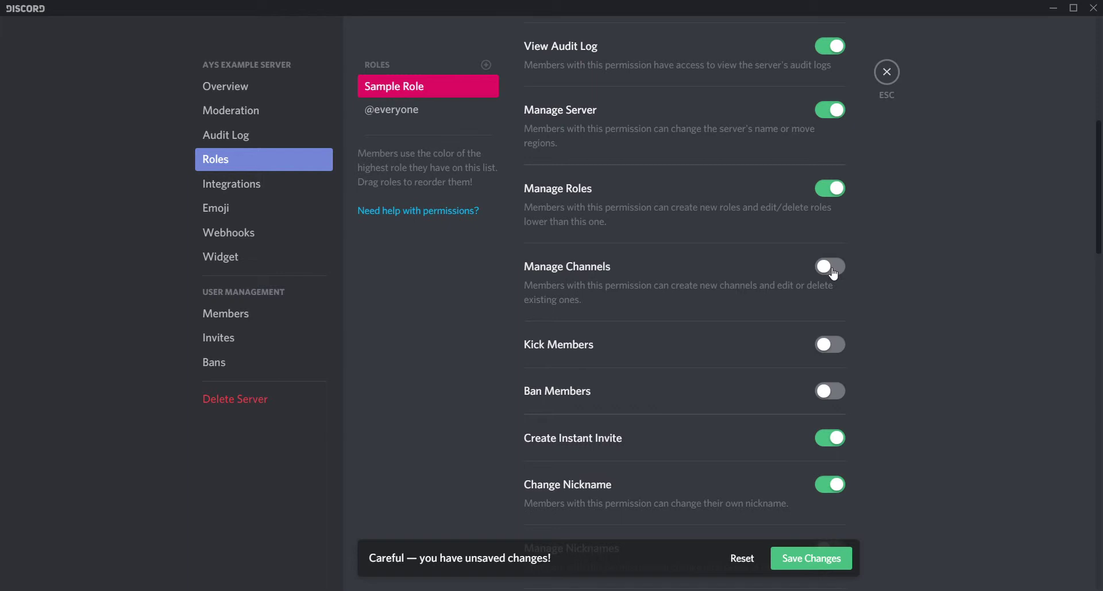
{"action": "left_click", "coordinate": [833, 272]}
Review Sample Role's general permissions, including kicking and banning members, creating instant invites and changing nicknames.
{"action": "scroll", "coordinate": [823, 275], "scroll_direction": "up", "scroll_amount": 3}
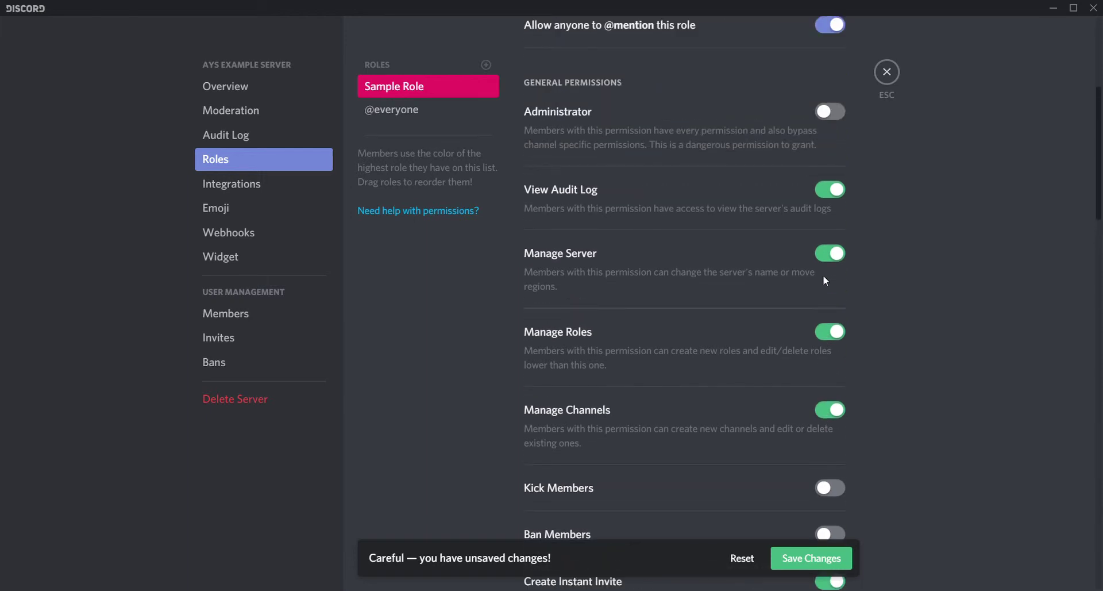
{"action": "scroll", "coordinate": [832, 272], "scroll_direction": "down", "scroll_amount": 1}
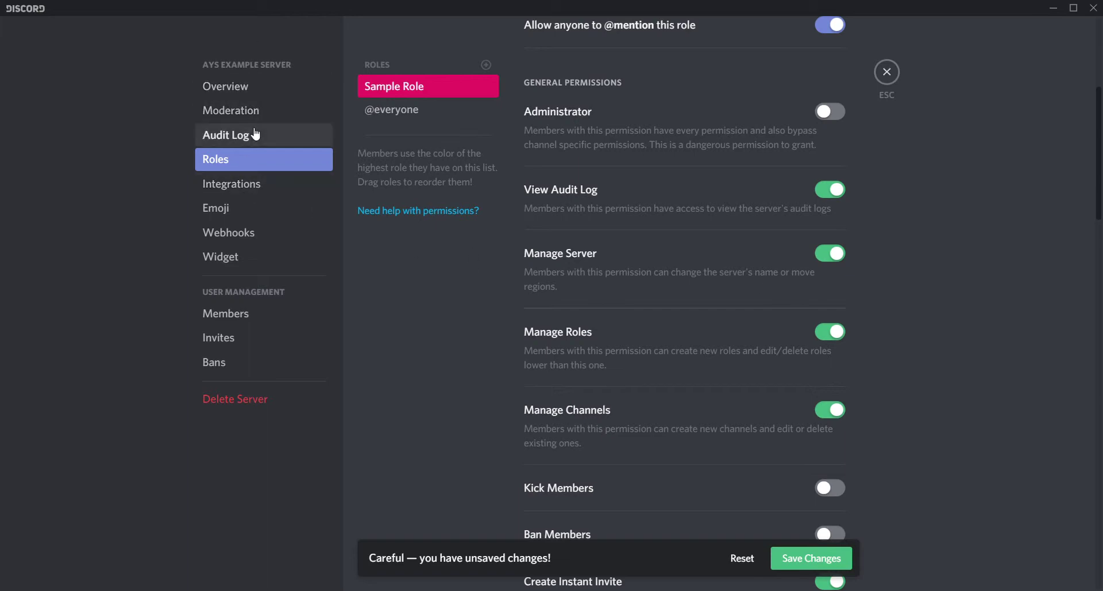
{"action": "scroll", "coordinate": [661, 273], "scroll_direction": "down", "scroll_amount": 3}
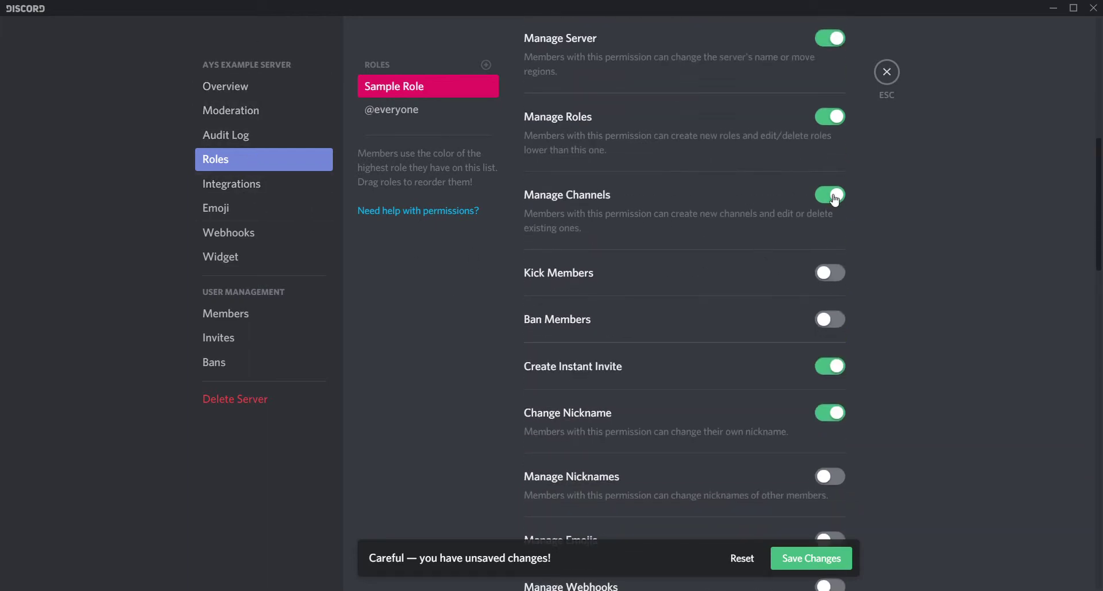
{"action": "scroll", "coordinate": [844, 233], "scroll_direction": "down", "scroll_amount": 1}
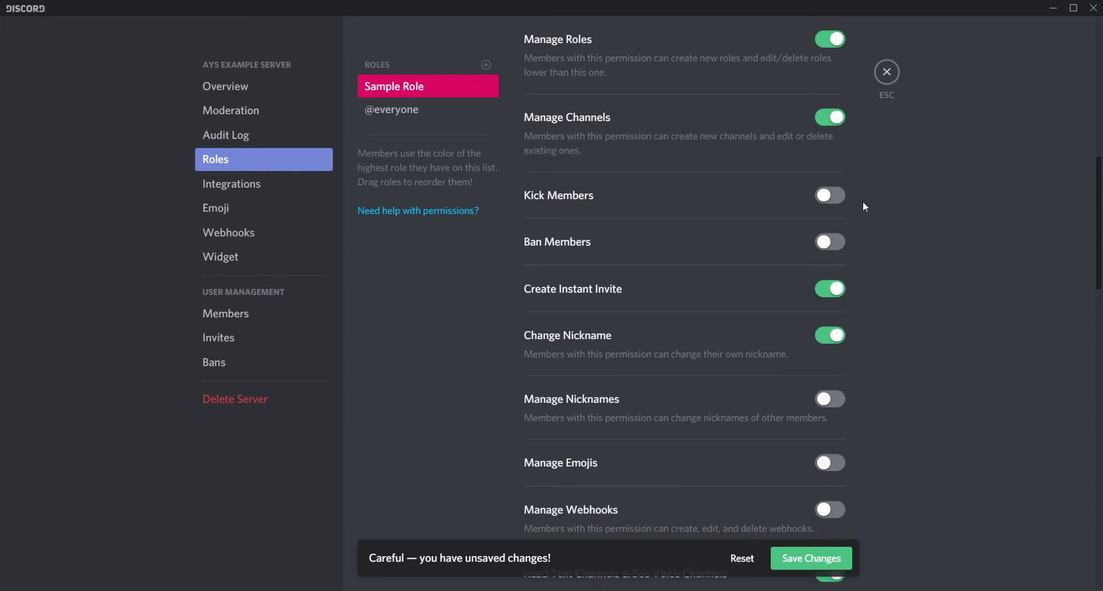
{"action": "scroll", "coordinate": [863, 201], "scroll_direction": "down", "scroll_amount": 1}
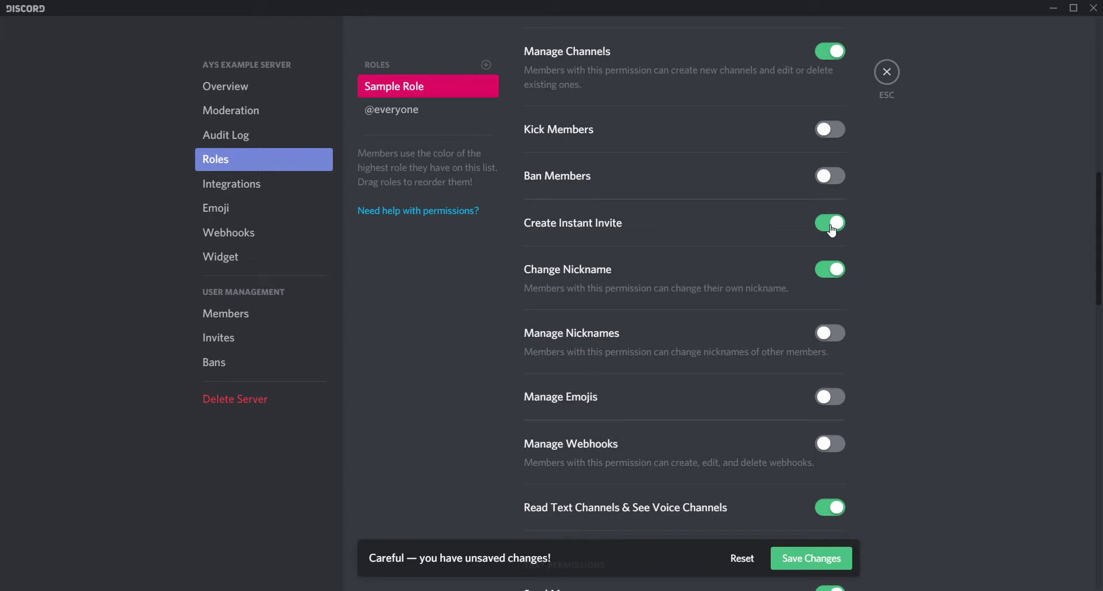
{"action": "scroll", "coordinate": [833, 229], "scroll_direction": "down", "scroll_amount": 1}
{"action": "scroll", "coordinate": [833, 228], "scroll_direction": "up", "scroll_amount": 1}
Grant Sample Role the Manage Nicknames permission.
{"action": "scroll", "coordinate": [834, 226], "scroll_direction": "down", "scroll_amount": 1}
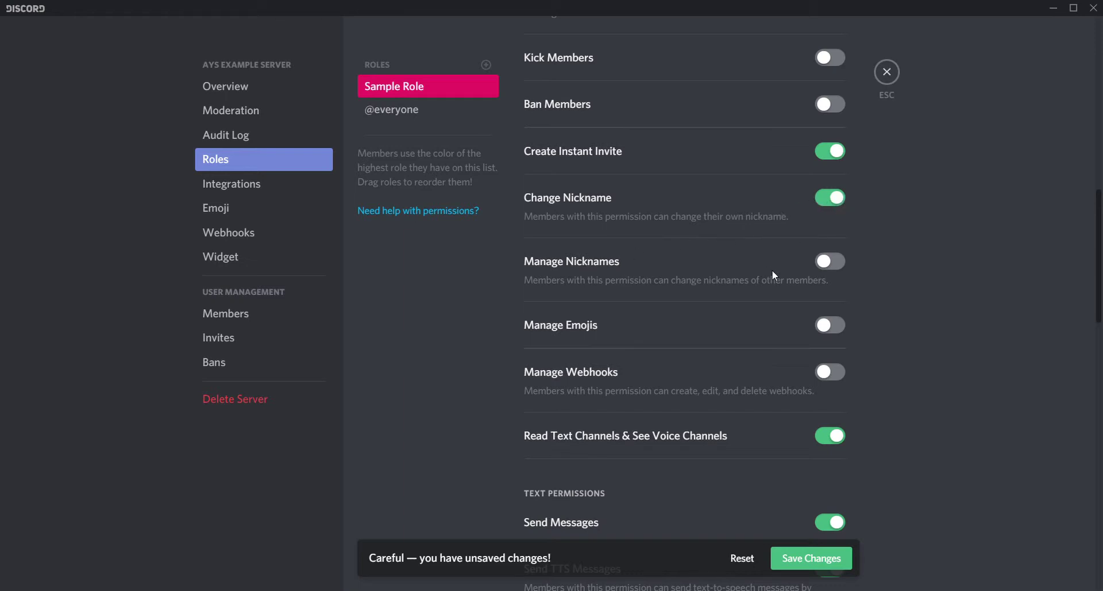
{"action": "left_click", "coordinate": [842, 260]}
{"action": "scroll", "coordinate": [795, 150], "scroll_direction": "up", "scroll_amount": 2}
{"action": "scroll", "coordinate": [816, 436], "scroll_direction": "down", "scroll_amount": 2}
Review Sample Role's permissions for emojis, webhooks, reading channels, and sending regular and TTS messages.
{"action": "scroll", "coordinate": [815, 270], "scroll_direction": "down", "scroll_amount": 2}
{"action": "scroll", "coordinate": [839, 202], "scroll_direction": "up", "scroll_amount": 1}
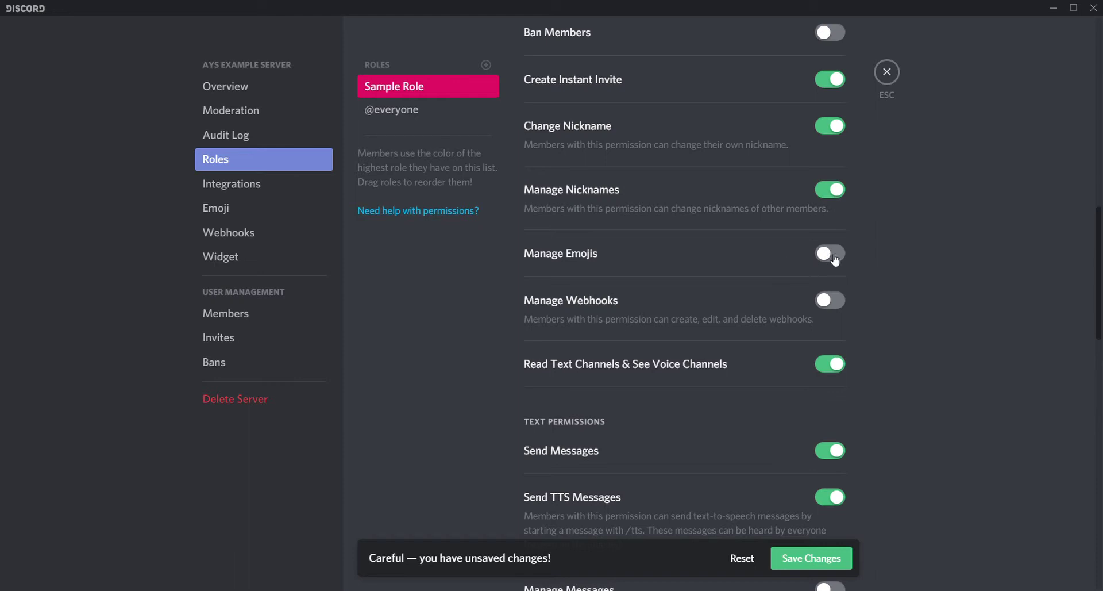
{"action": "scroll", "coordinate": [832, 260], "scroll_direction": "down", "scroll_amount": 1}
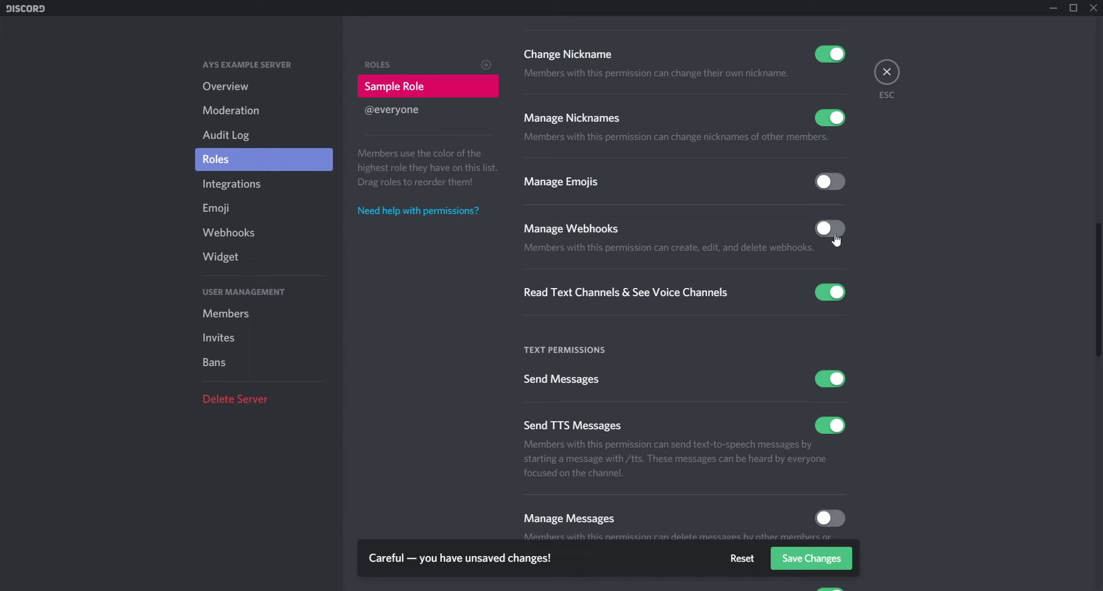
{"action": "scroll", "coordinate": [836, 241], "scroll_direction": "down", "scroll_amount": 2}
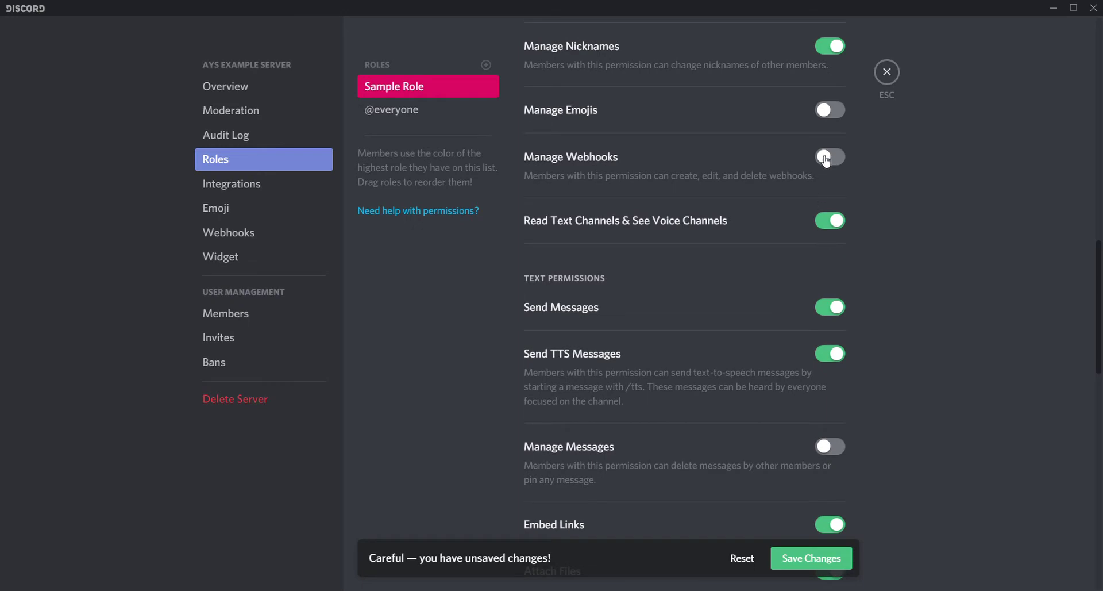
{"action": "scroll", "coordinate": [825, 162], "scroll_direction": "down", "scroll_amount": 2}
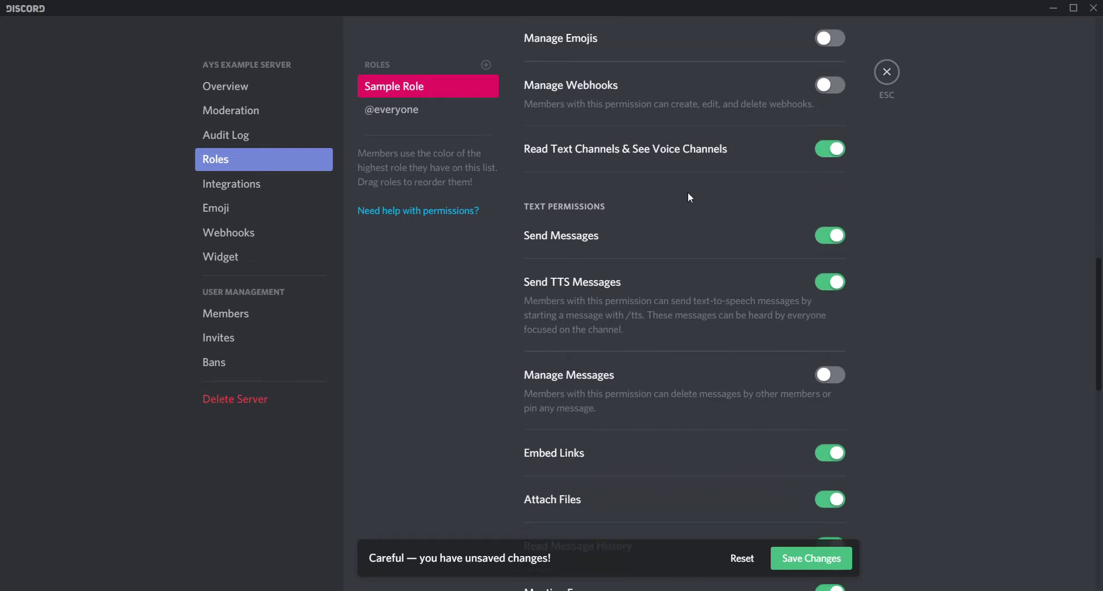
{"action": "scroll", "coordinate": [643, 272], "scroll_direction": "up", "scroll_amount": 4}
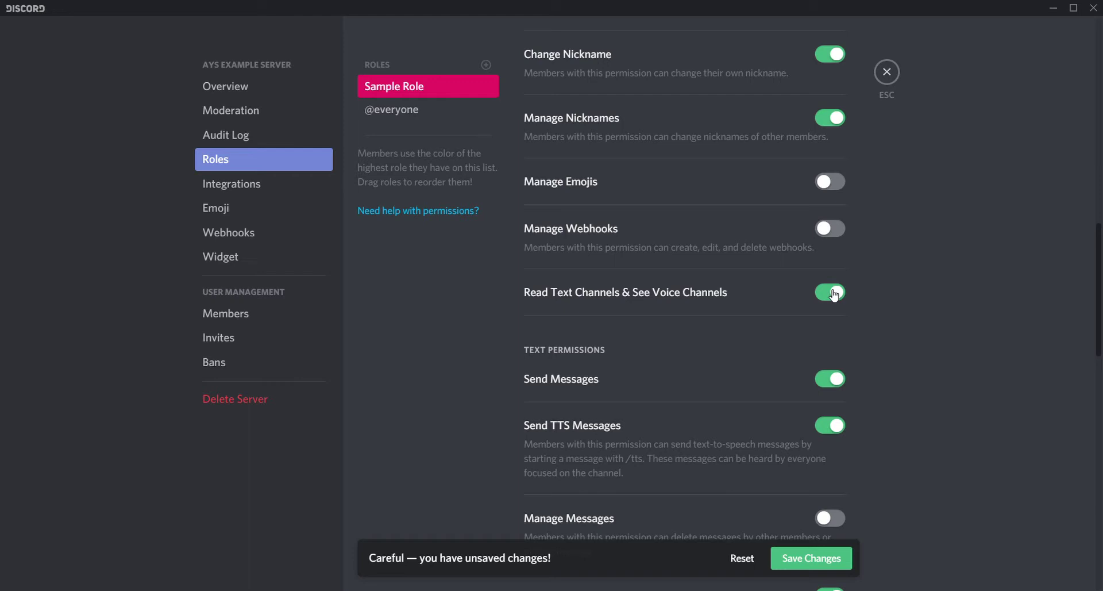
{"action": "scroll", "coordinate": [833, 294], "scroll_direction": "down", "scroll_amount": 2}
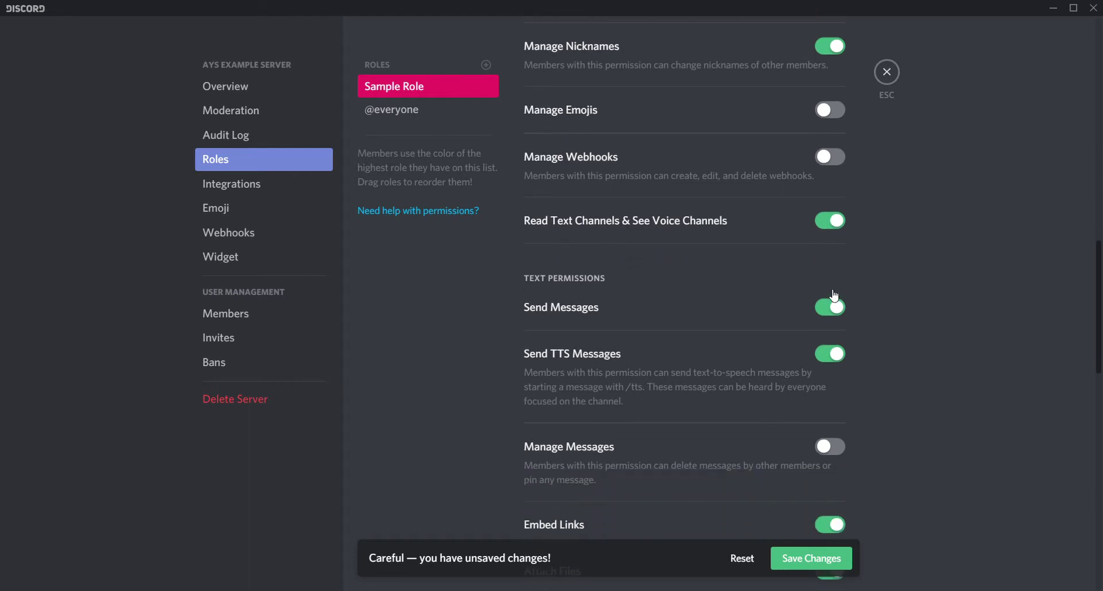
{"action": "scroll", "coordinate": [747, 310], "scroll_direction": "down", "scroll_amount": 2}
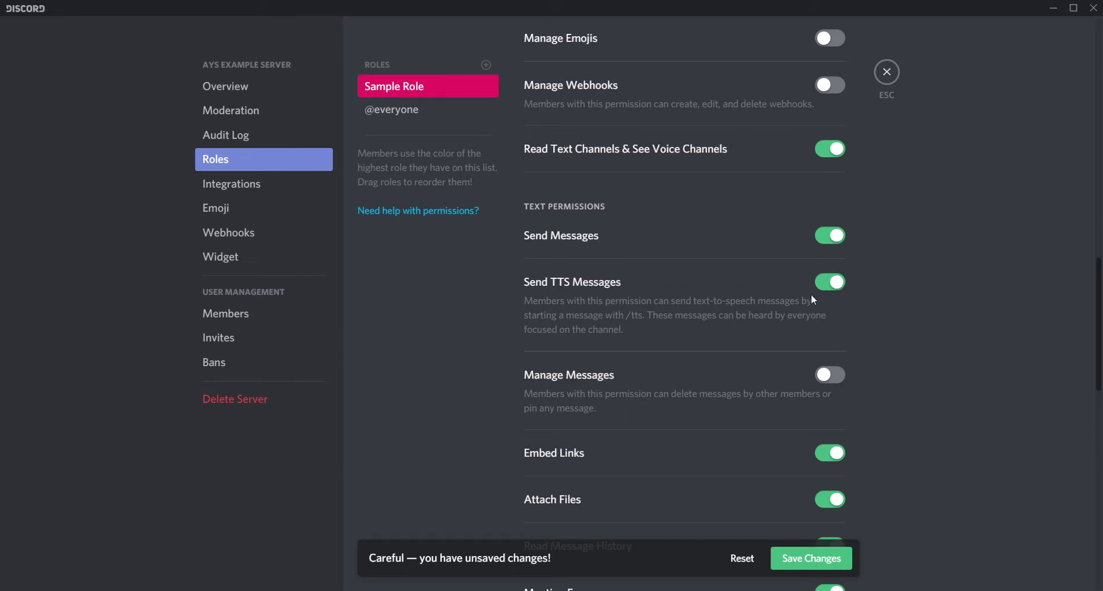
Grant Sample Role the Manage Messages text permission.
{"action": "scroll", "coordinate": [846, 292], "scroll_direction": "down", "scroll_amount": 1}
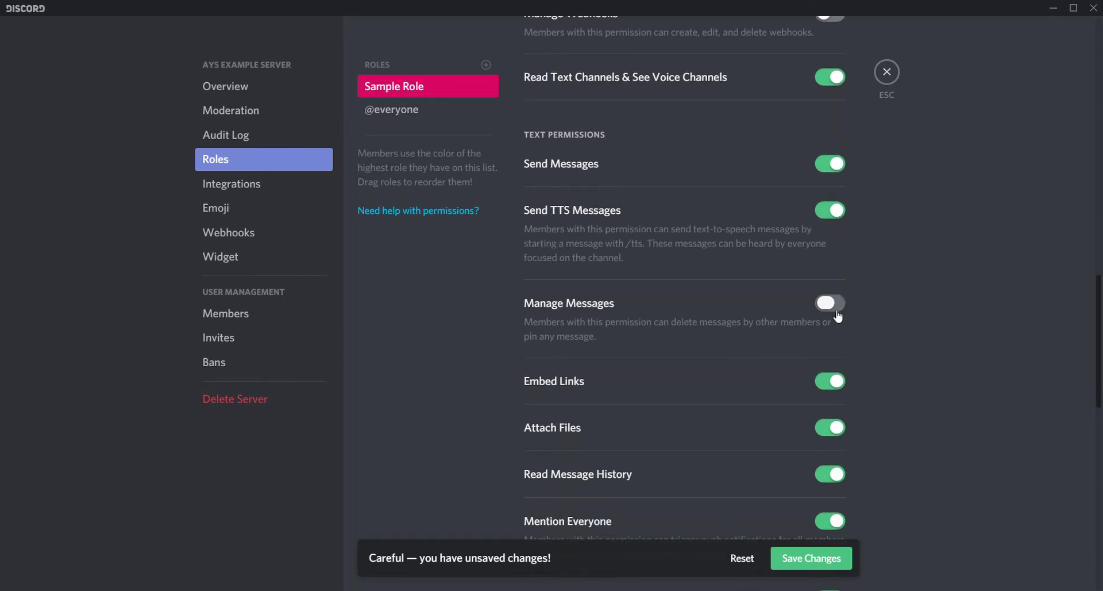
{"action": "left_click", "coordinate": [836, 305]}
{"action": "scroll", "coordinate": [834, 299], "scroll_direction": "down", "scroll_amount": 3}
{"action": "scroll", "coordinate": [828, 259], "scroll_direction": "up", "scroll_amount": 3}
{"action": "scroll", "coordinate": [752, 319], "scroll_direction": "down", "scroll_amount": 3}
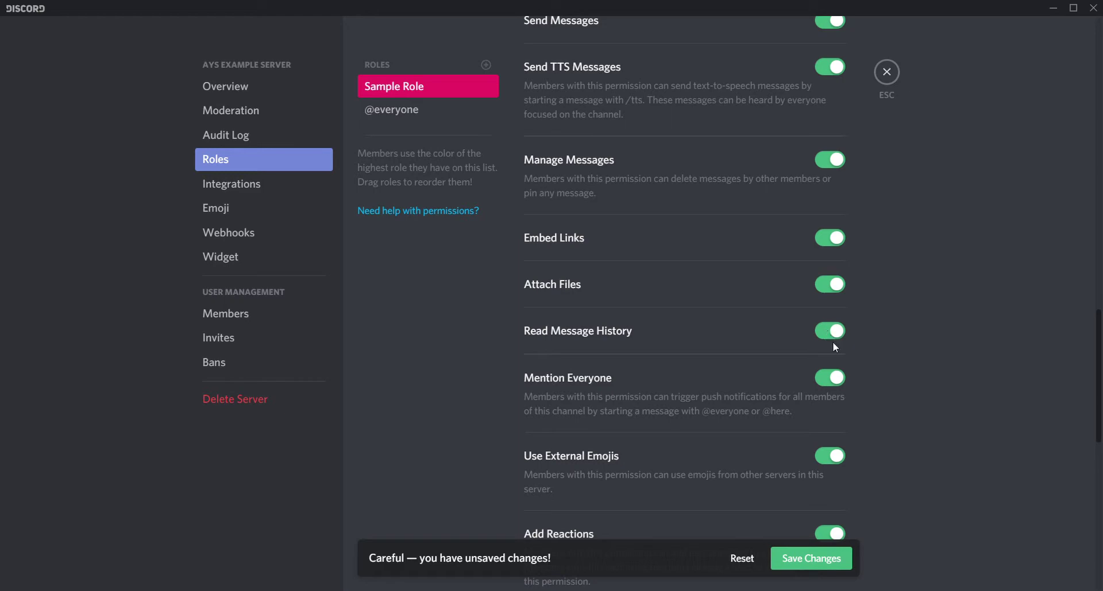
Revoke Sample Role's Mention Everyone text permission.
{"action": "scroll", "coordinate": [832, 345], "scroll_direction": "down", "scroll_amount": 3}
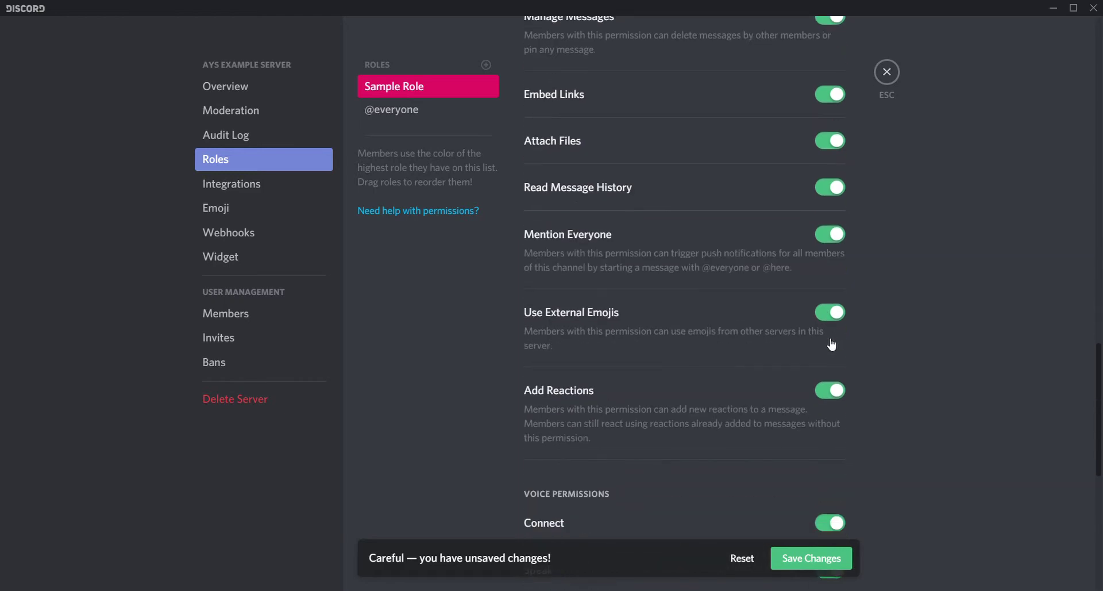
{"action": "left_click", "coordinate": [838, 245]}
{"action": "scroll", "coordinate": [834, 241], "scroll_direction": "down", "scroll_amount": 2}
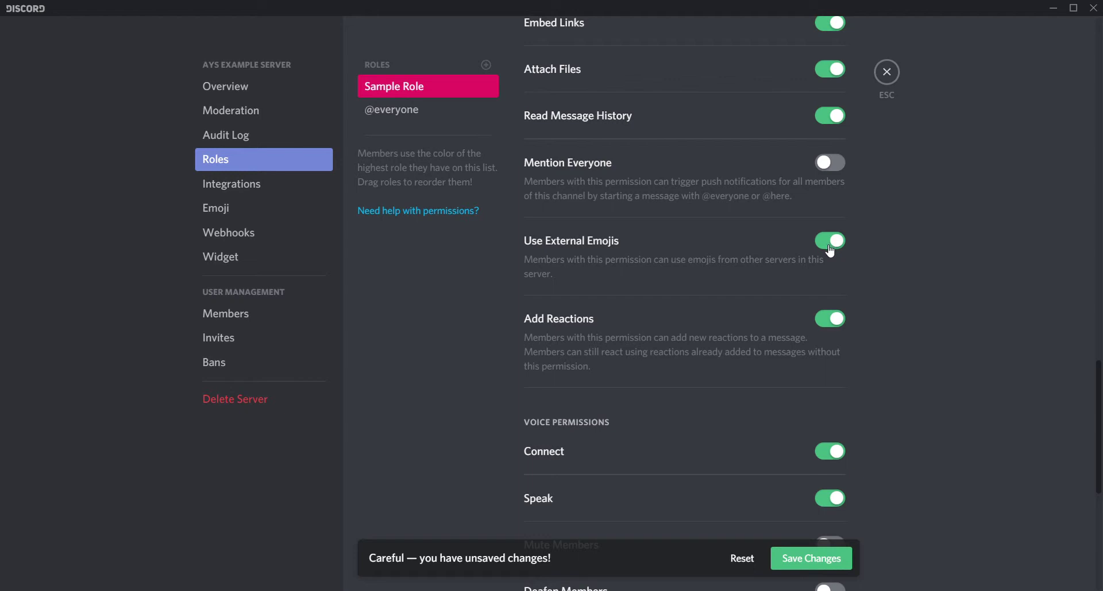
Revoke Sample Role's Speak voice permission and grant it Mute Members.
{"action": "scroll", "coordinate": [830, 249], "scroll_direction": "down", "scroll_amount": 1}
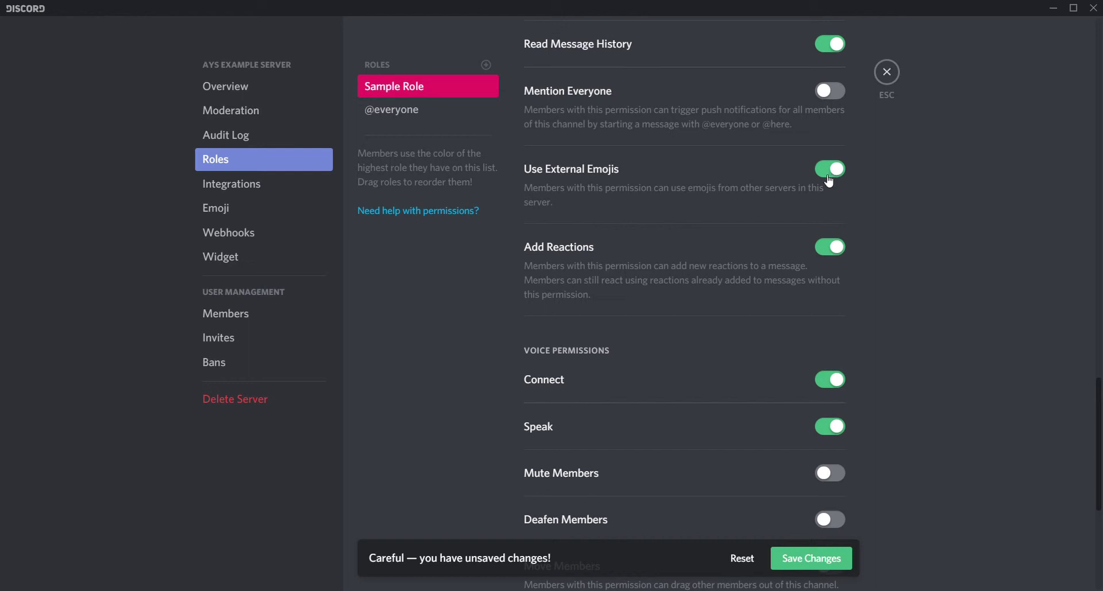
{"action": "scroll", "coordinate": [829, 181], "scroll_direction": "down", "scroll_amount": 1}
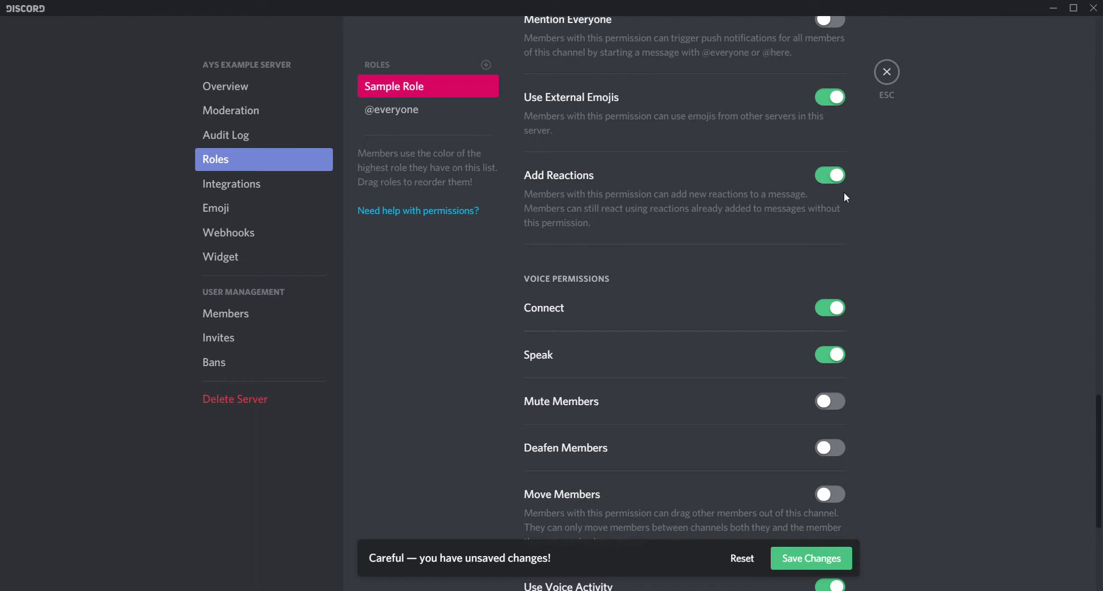
{"action": "scroll", "coordinate": [821, 239], "scroll_direction": "down", "scroll_amount": 2}
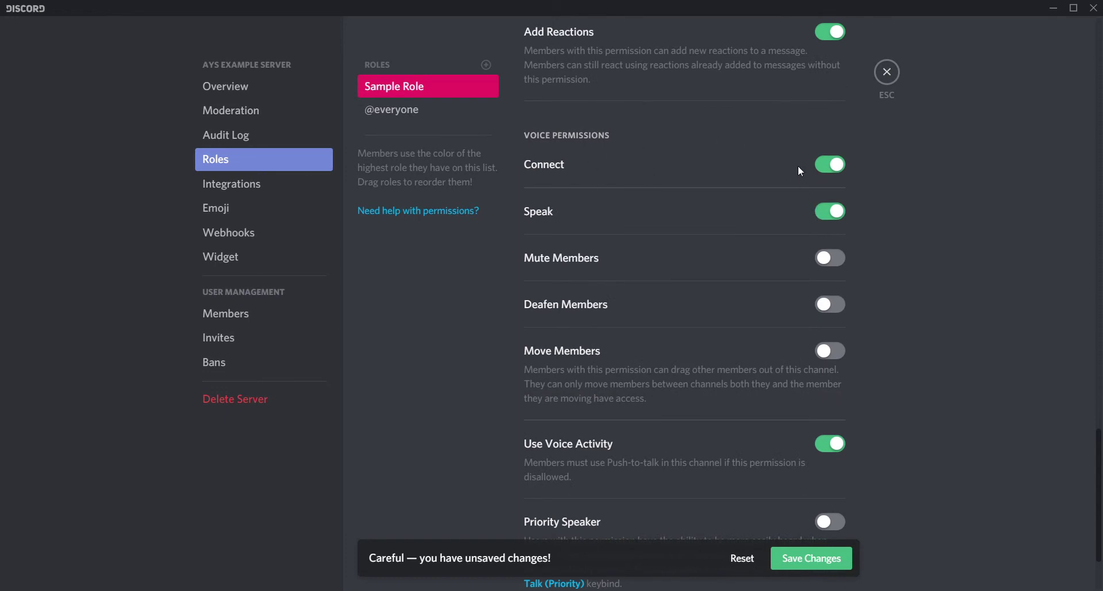
{"action": "left_click", "coordinate": [834, 217]}
{"action": "left_click", "coordinate": [833, 216]}
{"action": "left_click", "coordinate": [833, 216]}
{"action": "left_click", "coordinate": [840, 261]}
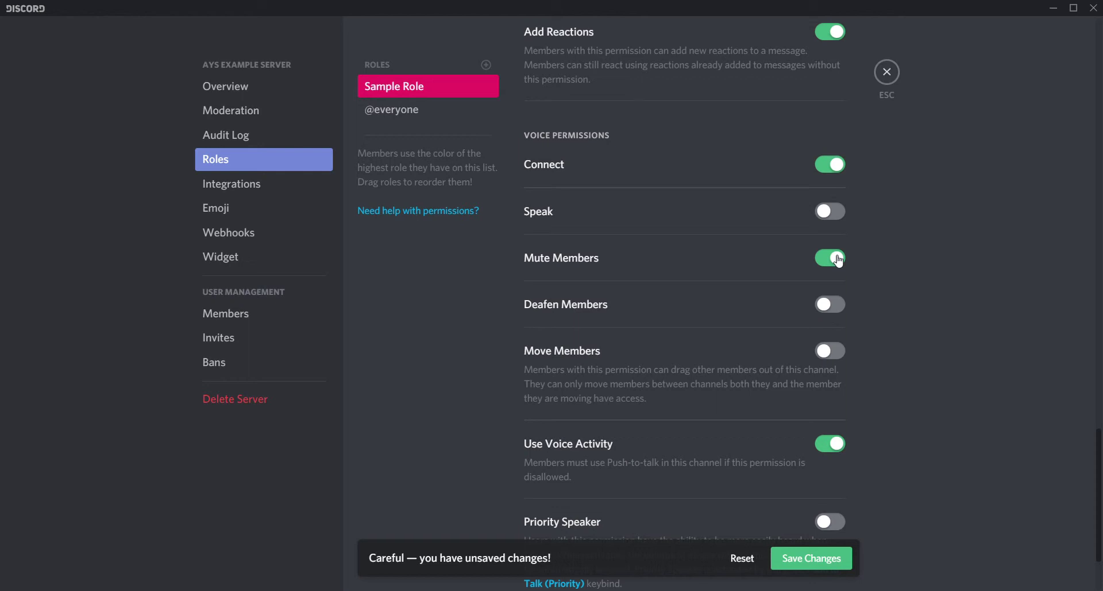
Grant Sample Role the Deafen Members and Move Members voice permissions.
{"action": "scroll", "coordinate": [839, 260], "scroll_direction": "down", "scroll_amount": 1}
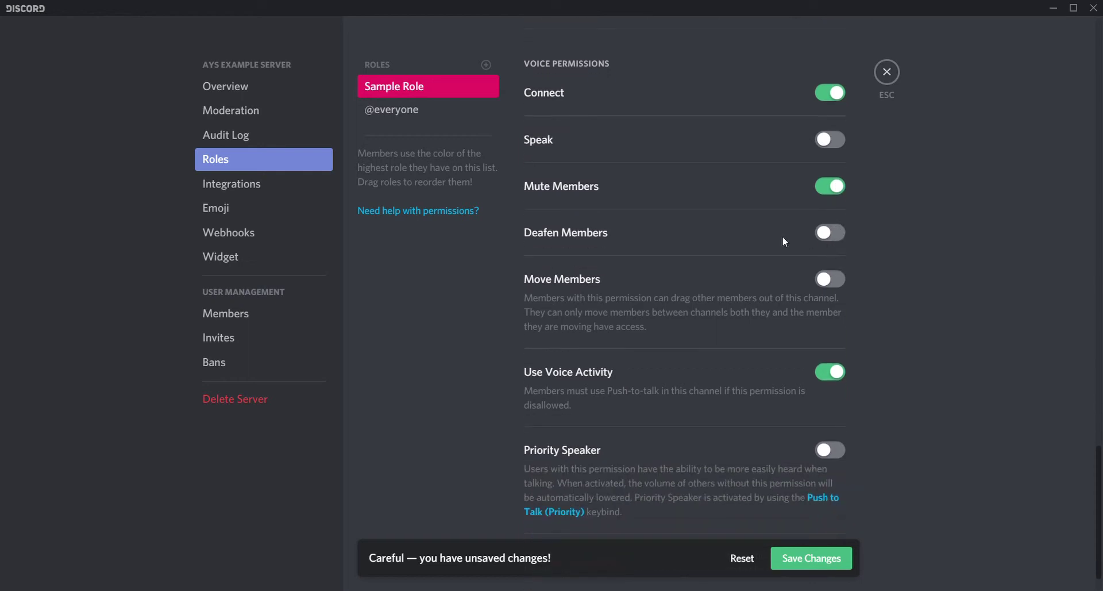
{"action": "left_click", "coordinate": [834, 237]}
{"action": "left_click", "coordinate": [830, 280]}
{"action": "scroll", "coordinate": [834, 286], "scroll_direction": "down", "scroll_amount": 1}
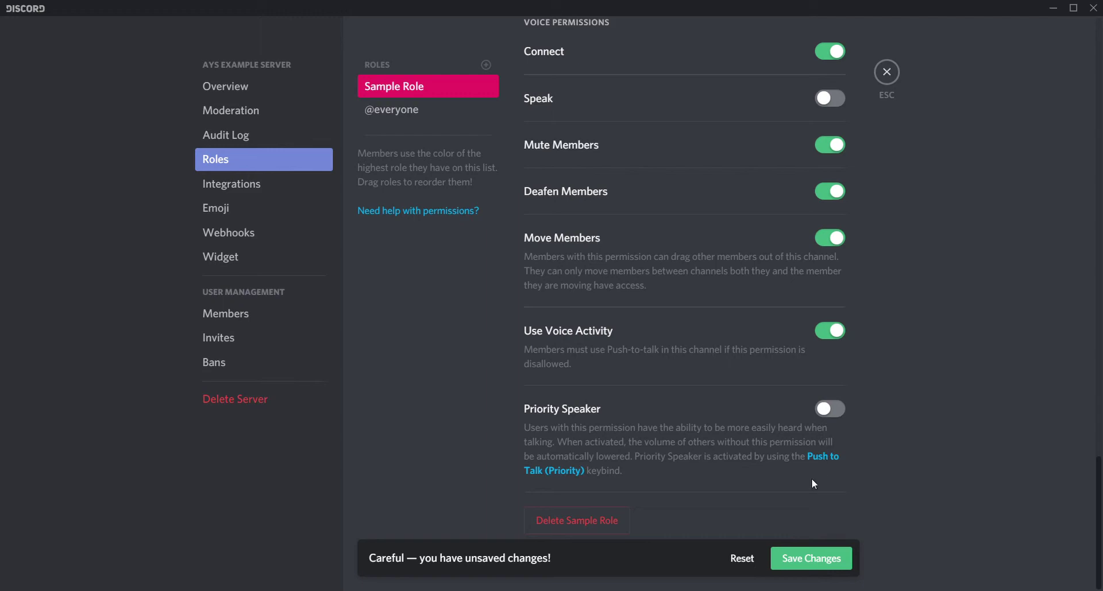
Review Sample Role's complete list of general, text and voice permissions before saving.
{"action": "scroll", "coordinate": [744, 490], "scroll_direction": "up", "scroll_amount": 20}
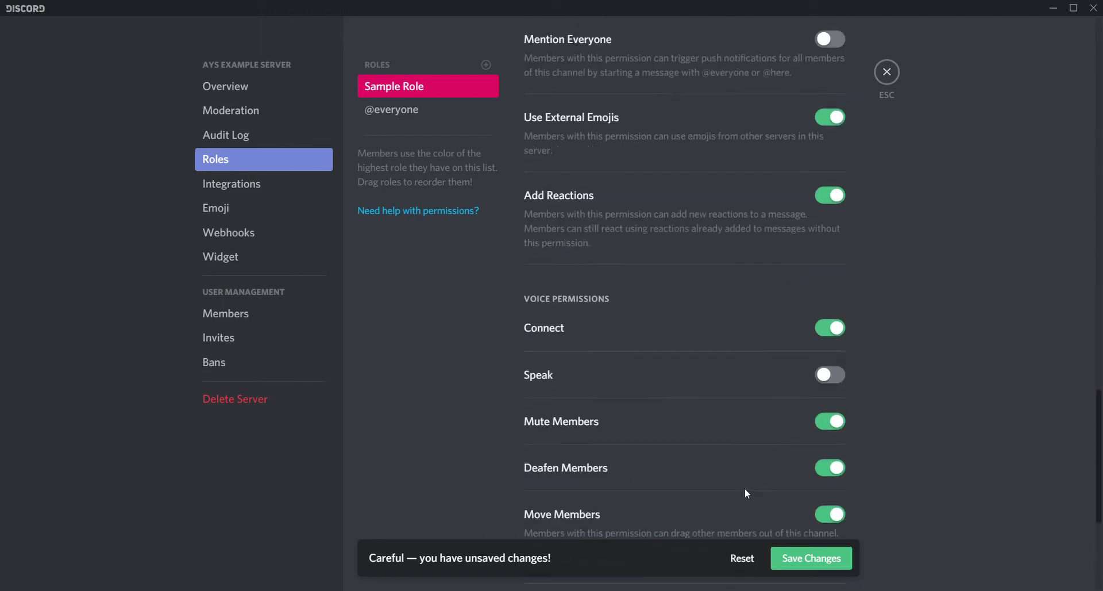
{"action": "scroll", "coordinate": [755, 409], "scroll_direction": "down", "scroll_amount": 20}
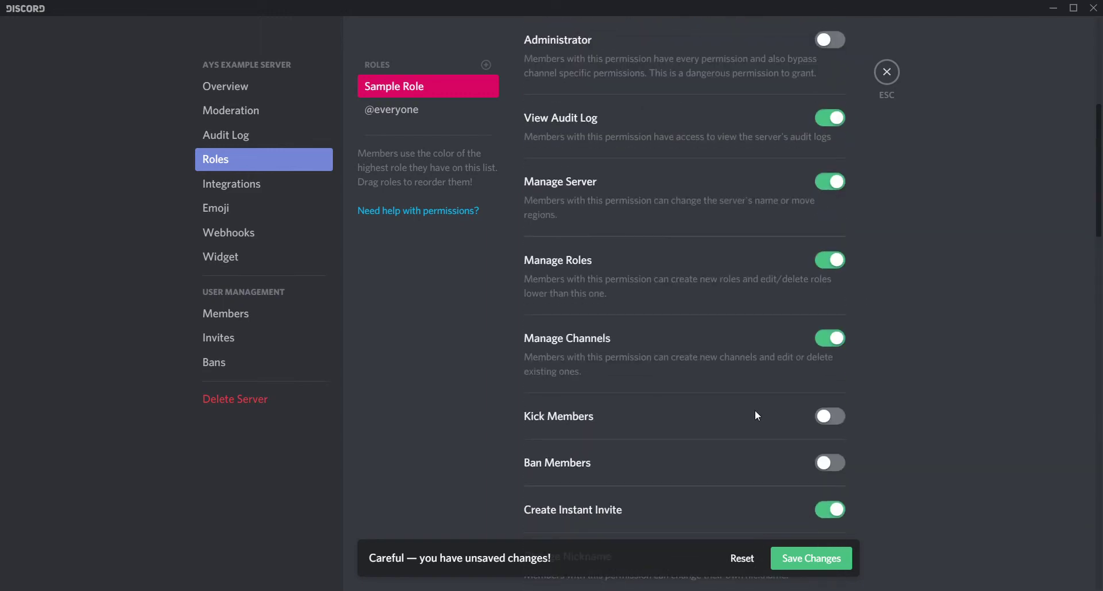
{"action": "scroll", "coordinate": [750, 405], "scroll_direction": "down", "scroll_amount": 6}
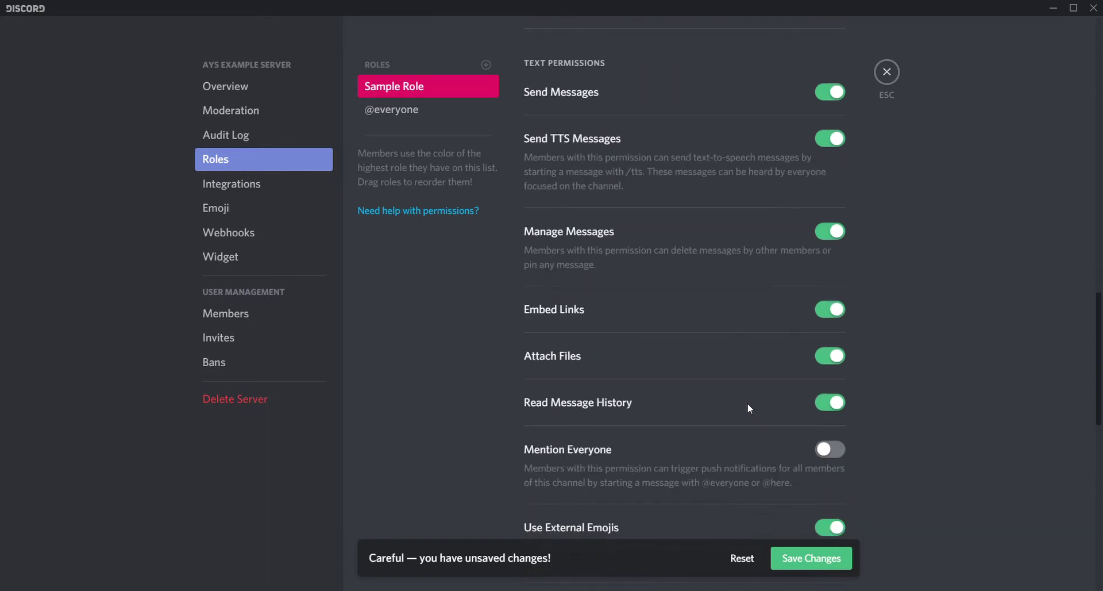
{"action": "scroll", "coordinate": [746, 376], "scroll_direction": "up", "scroll_amount": 10}
{"action": "scroll", "coordinate": [746, 377], "scroll_direction": "up", "scroll_amount": 10}
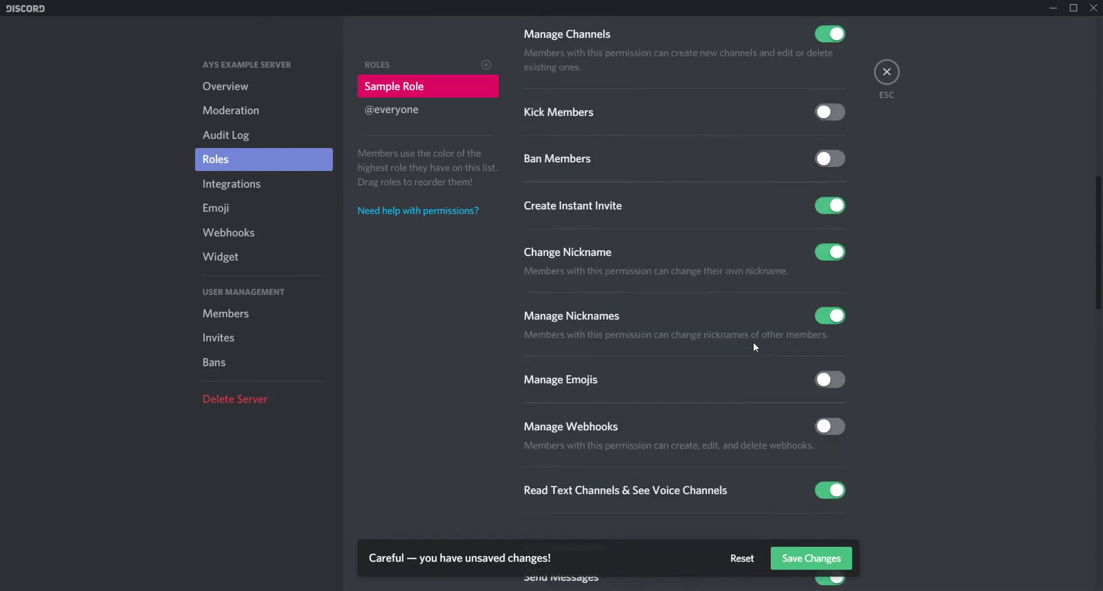
{"action": "scroll", "coordinate": [640, 315], "scroll_direction": "down", "scroll_amount": 4}
{"action": "scroll", "coordinate": [642, 311], "scroll_direction": "down", "scroll_amount": 5}
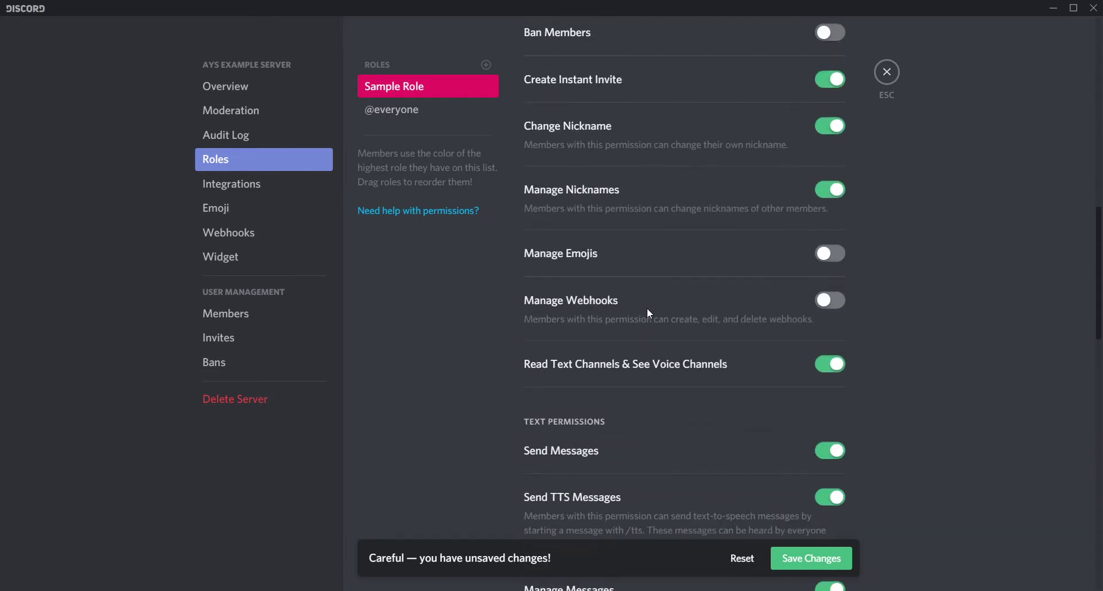
{"action": "scroll", "coordinate": [810, 305], "scroll_direction": "down", "scroll_amount": 1}
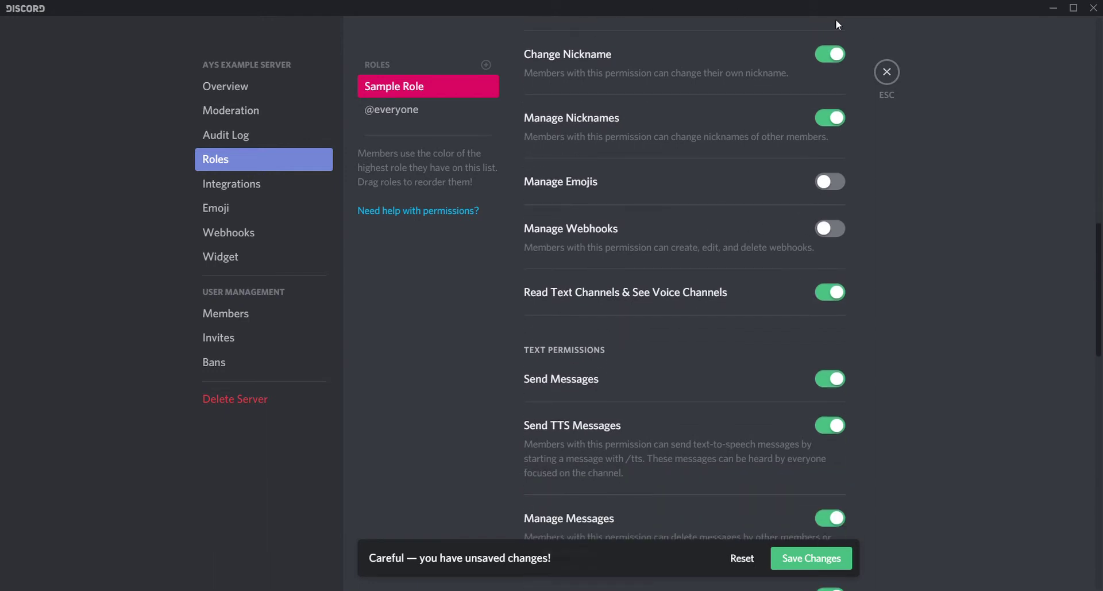
Save the changes to Sample Role and close the server settings.
{"action": "left_click", "coordinate": [796, 566]}
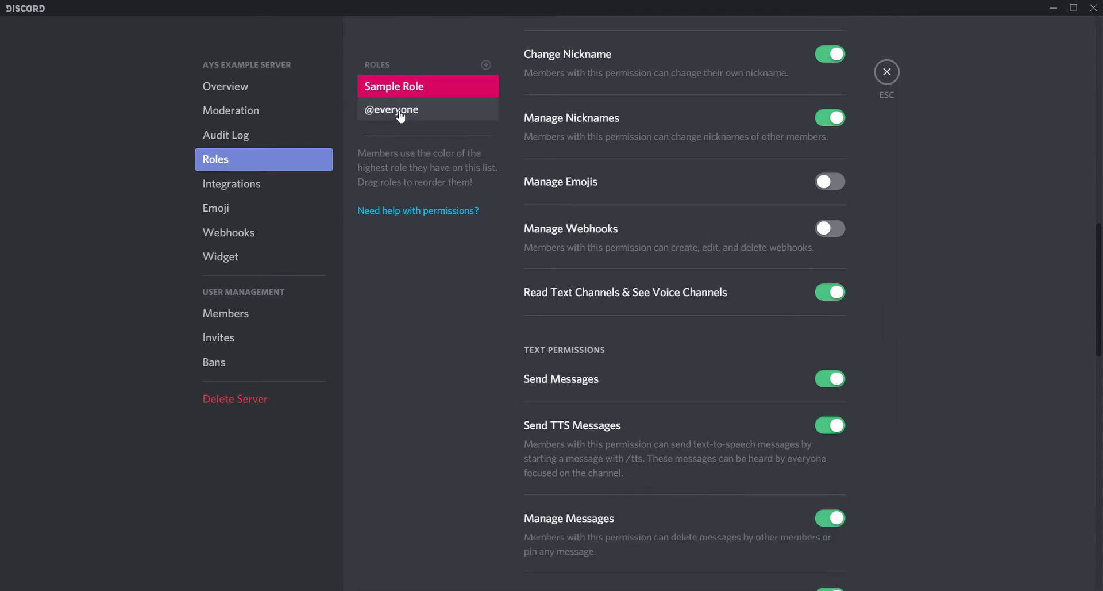
{"action": "left_click", "coordinate": [885, 72]}
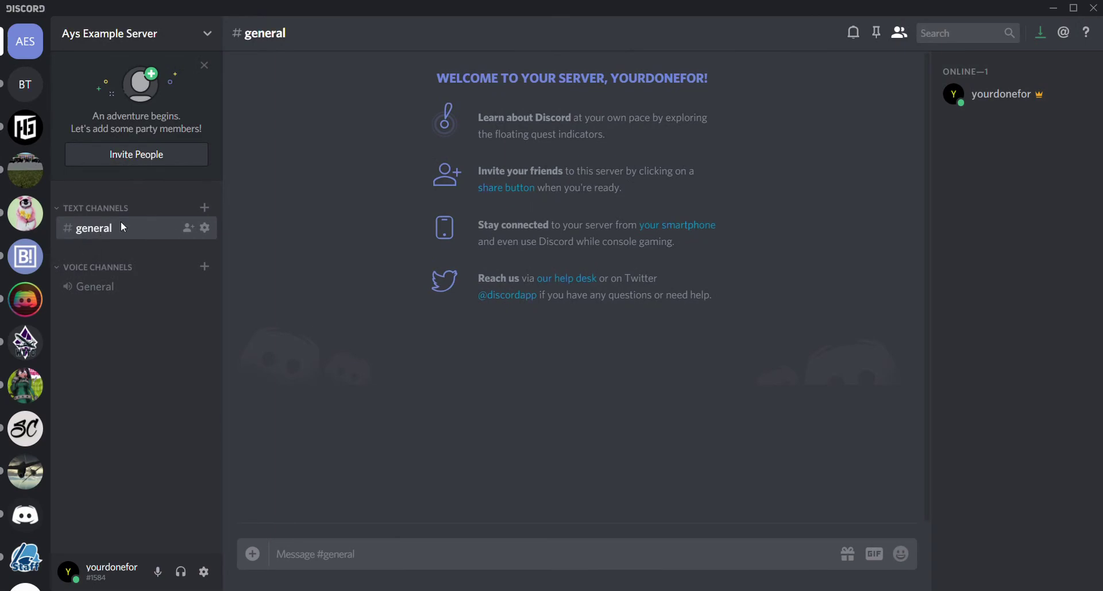
Open the general text channel's settings and set its slowmode to 5.
{"action": "left_click", "coordinate": [208, 228]}
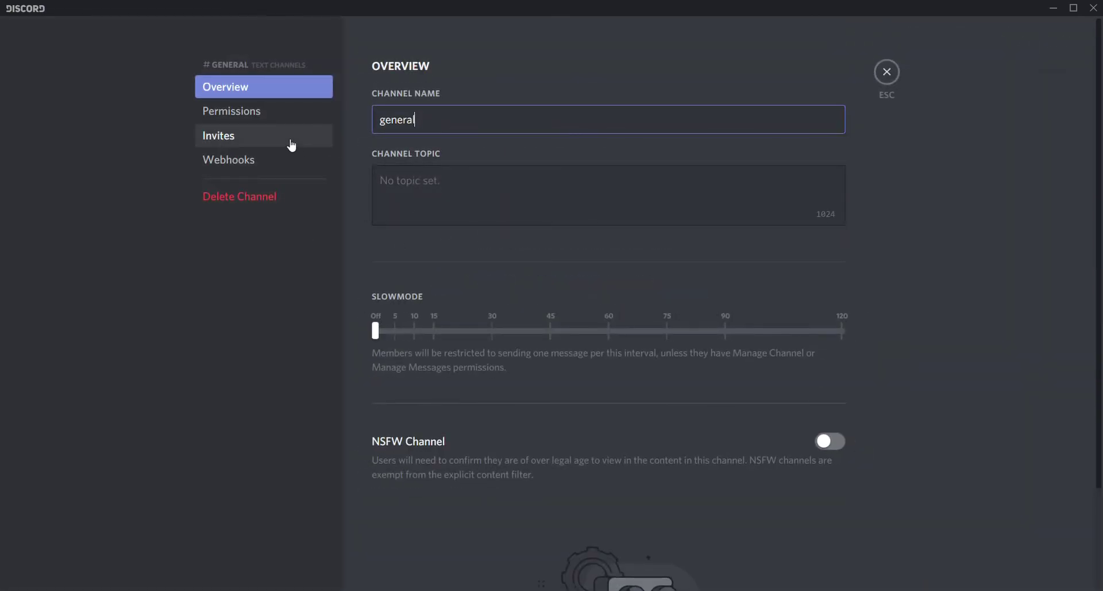
{"action": "left_click", "coordinate": [384, 332]}
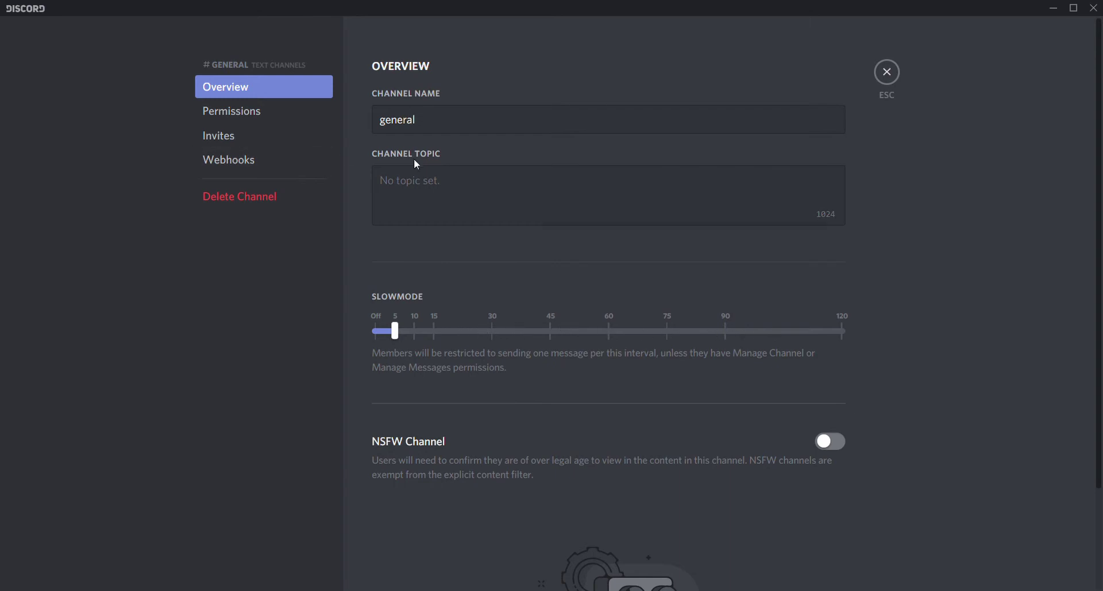
{"action": "left_click", "coordinate": [428, 180]}
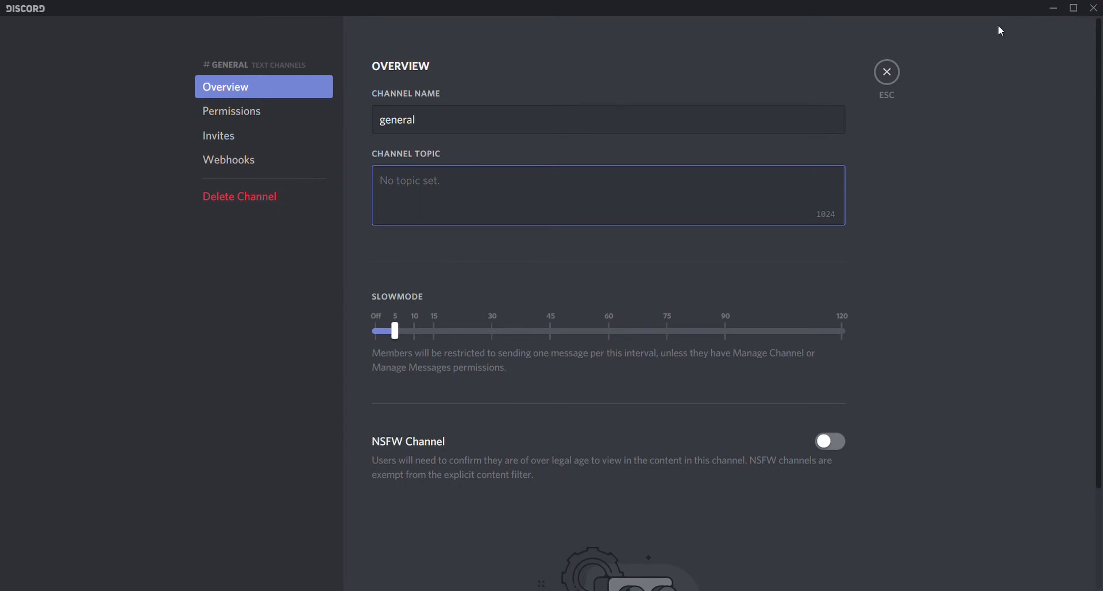
{"action": "scroll", "coordinate": [484, 282], "scroll_direction": "down", "scroll_amount": 2}
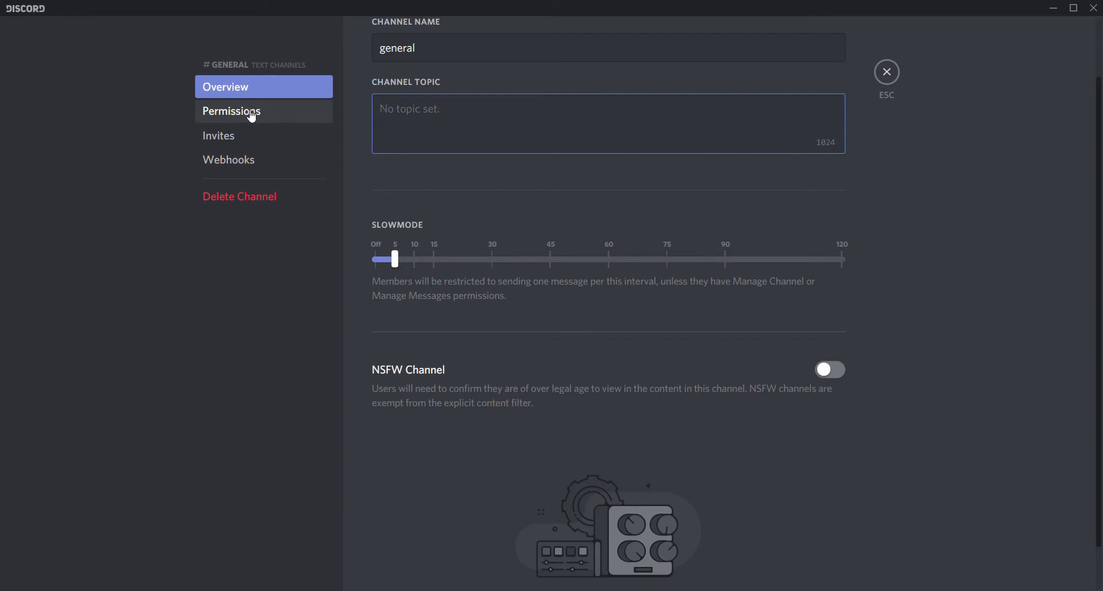
{"action": "left_click", "coordinate": [294, 116]}
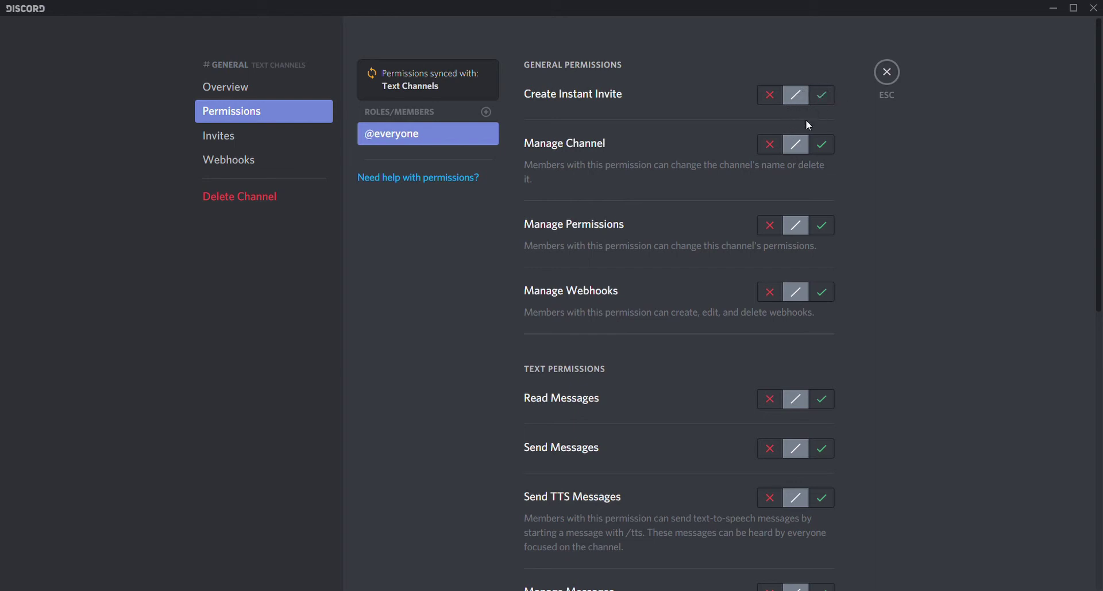
{"action": "scroll", "coordinate": [788, 203], "scroll_direction": "down", "scroll_amount": 3}
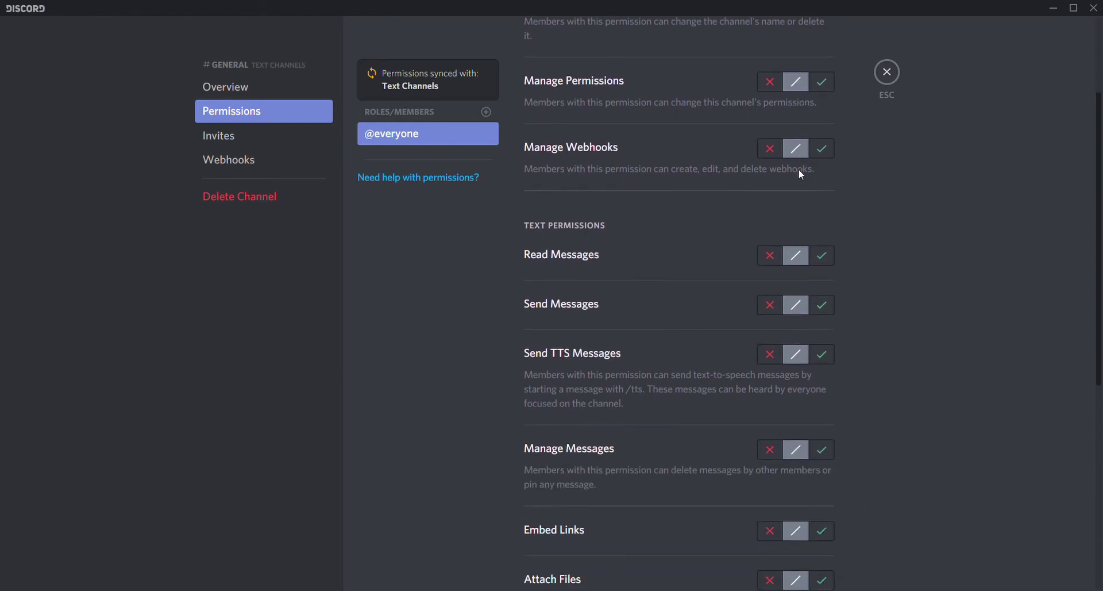
{"action": "scroll", "coordinate": [804, 164], "scroll_direction": "down", "scroll_amount": 2}
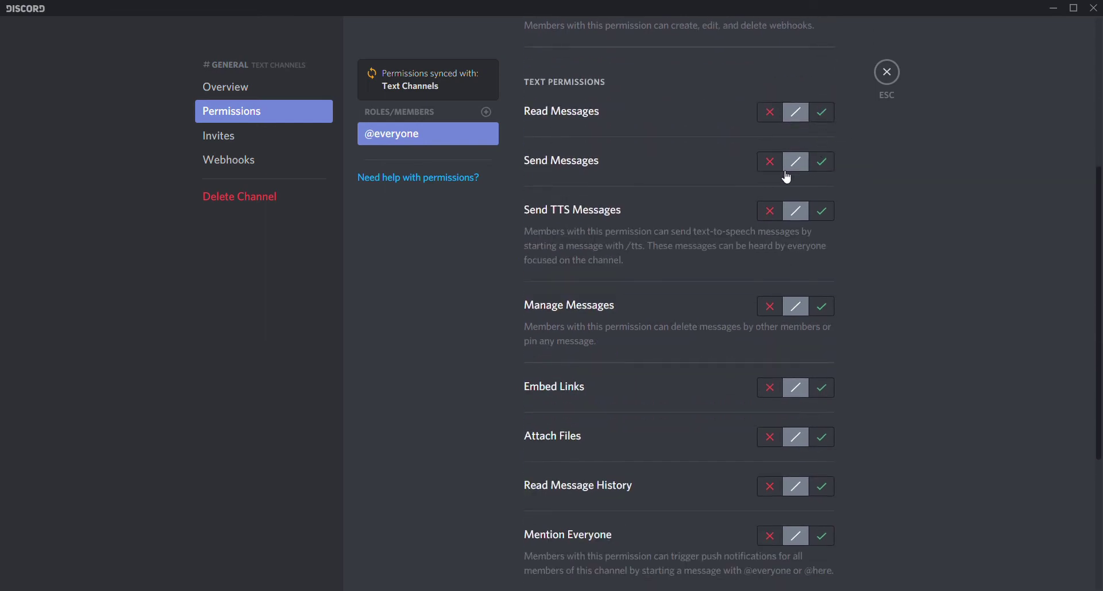
{"action": "left_click", "coordinate": [770, 162]}
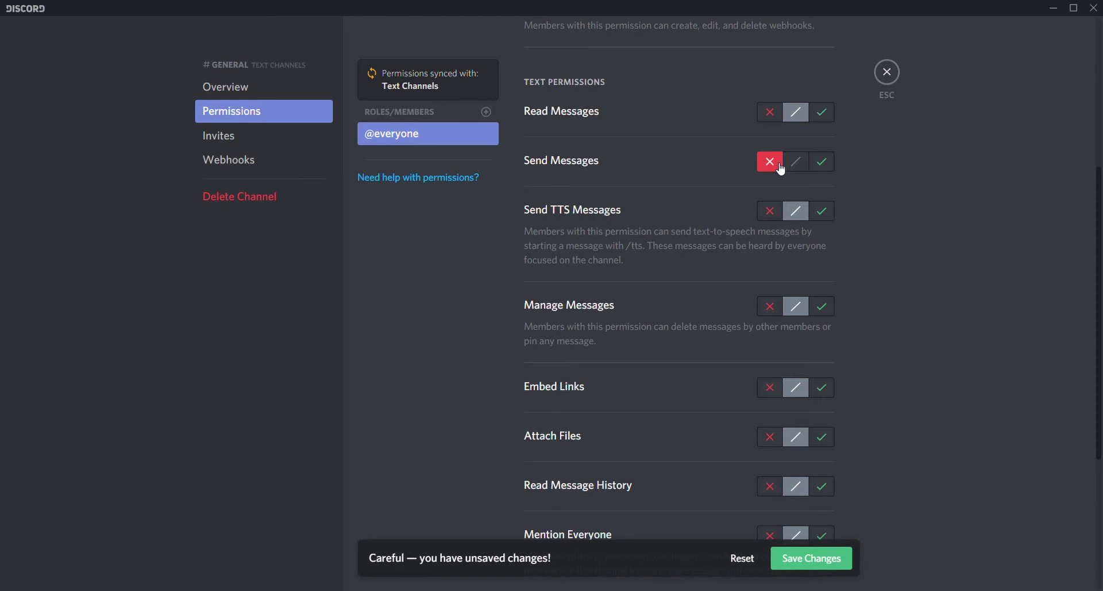
{"action": "left_click", "coordinate": [822, 112]}
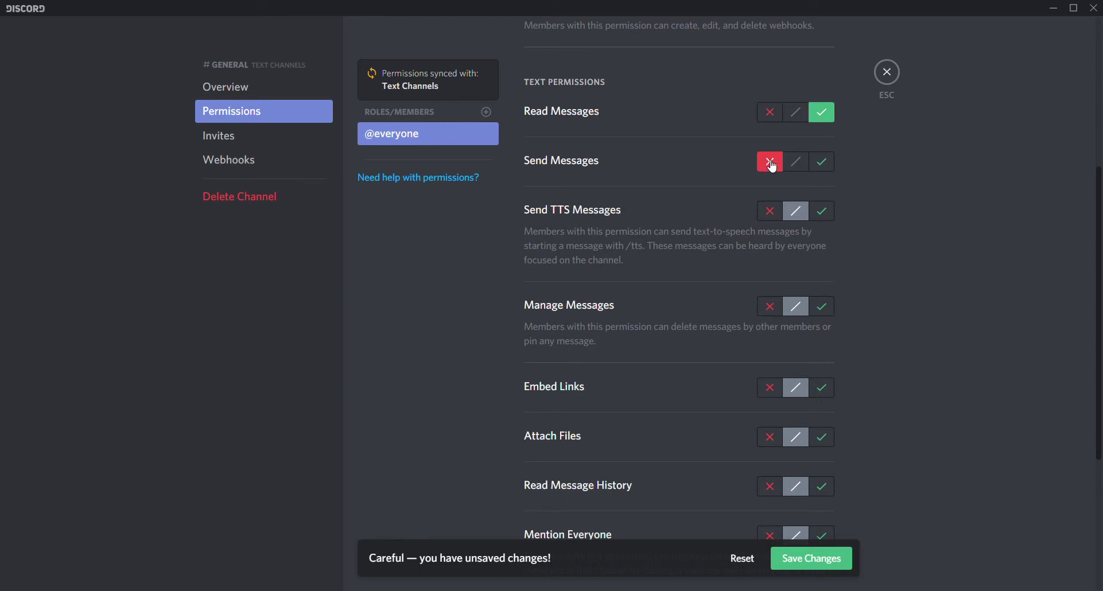
{"action": "scroll", "coordinate": [773, 160], "scroll_direction": "down", "scroll_amount": 2}
{"action": "scroll", "coordinate": [774, 160], "scroll_direction": "up", "scroll_amount": 2}
{"action": "scroll", "coordinate": [791, 172], "scroll_direction": "down", "scroll_amount": 3}
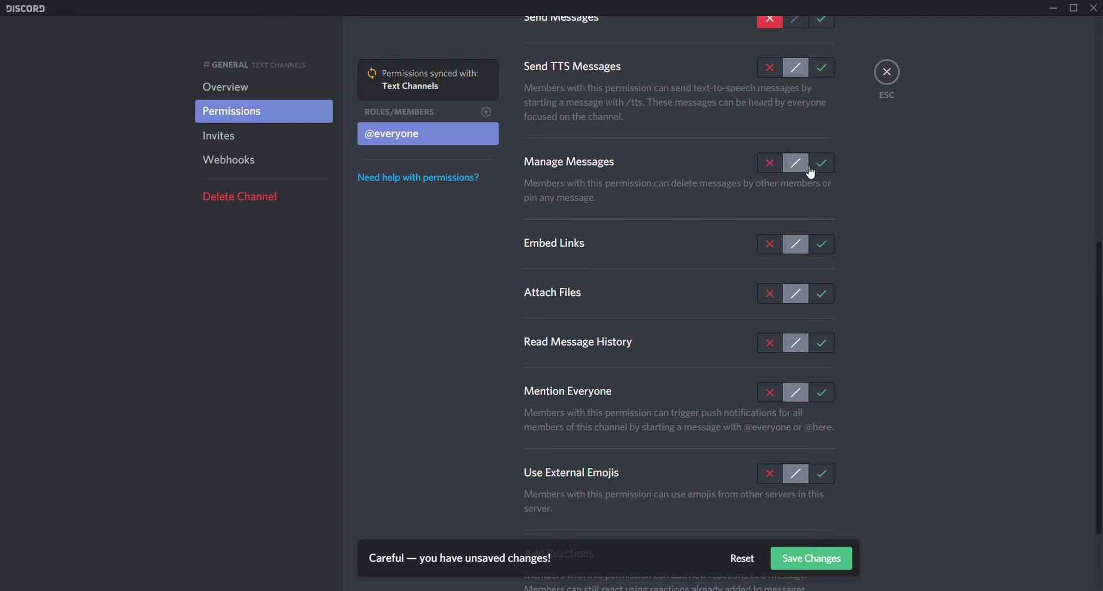
{"action": "scroll", "coordinate": [825, 179], "scroll_direction": "down", "scroll_amount": 2}
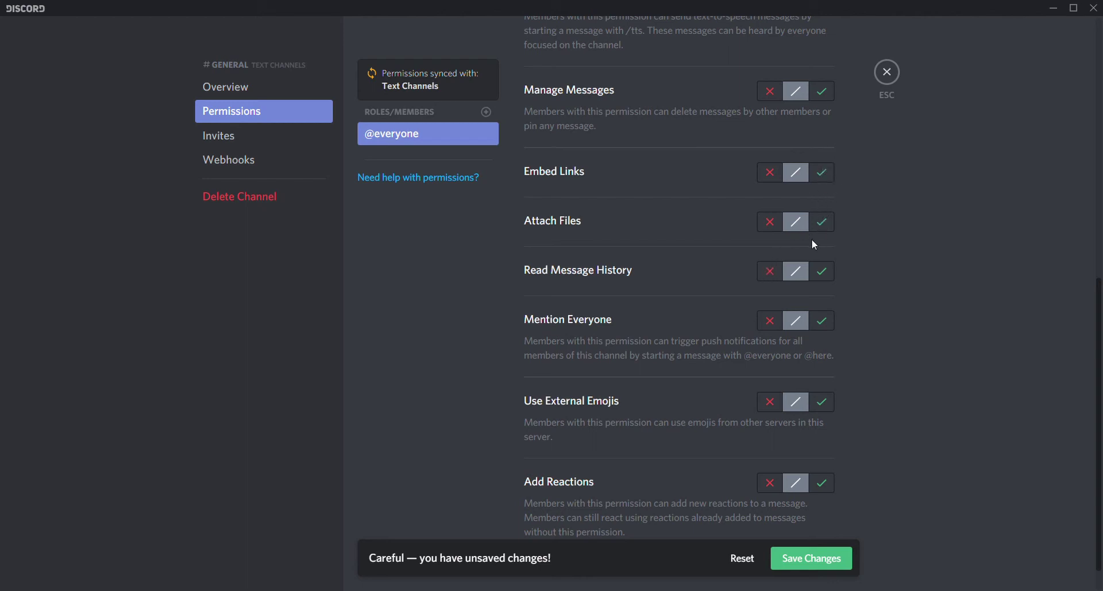
{"action": "scroll", "coordinate": [794, 258], "scroll_direction": "down", "scroll_amount": 1}
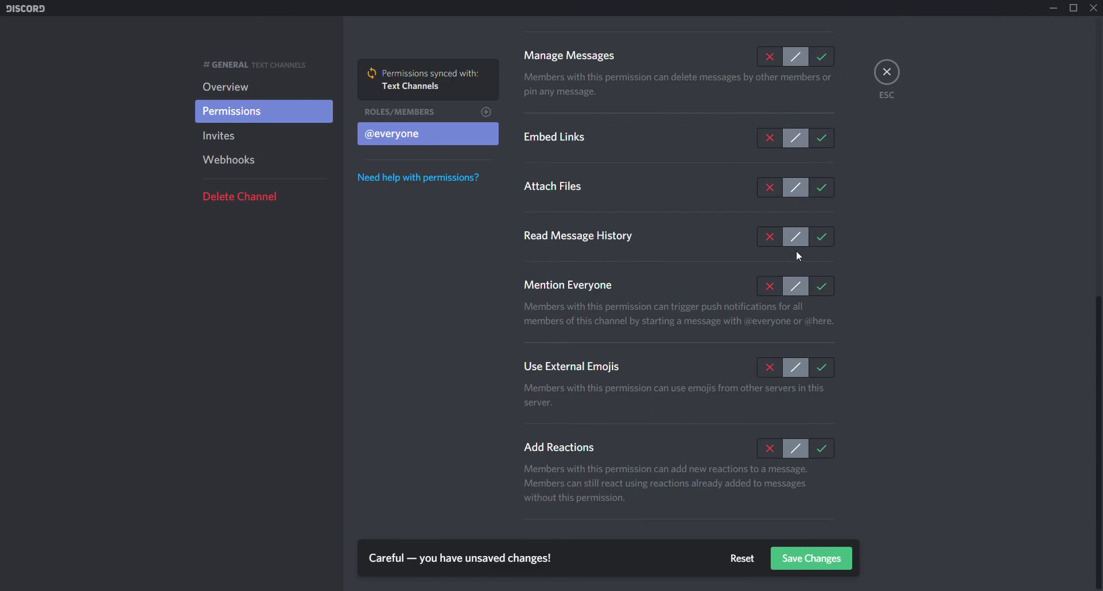
{"action": "scroll", "coordinate": [813, 290], "scroll_direction": "up", "scroll_amount": 3}
{"action": "scroll", "coordinate": [805, 322], "scroll_direction": "up", "scroll_amount": 2}
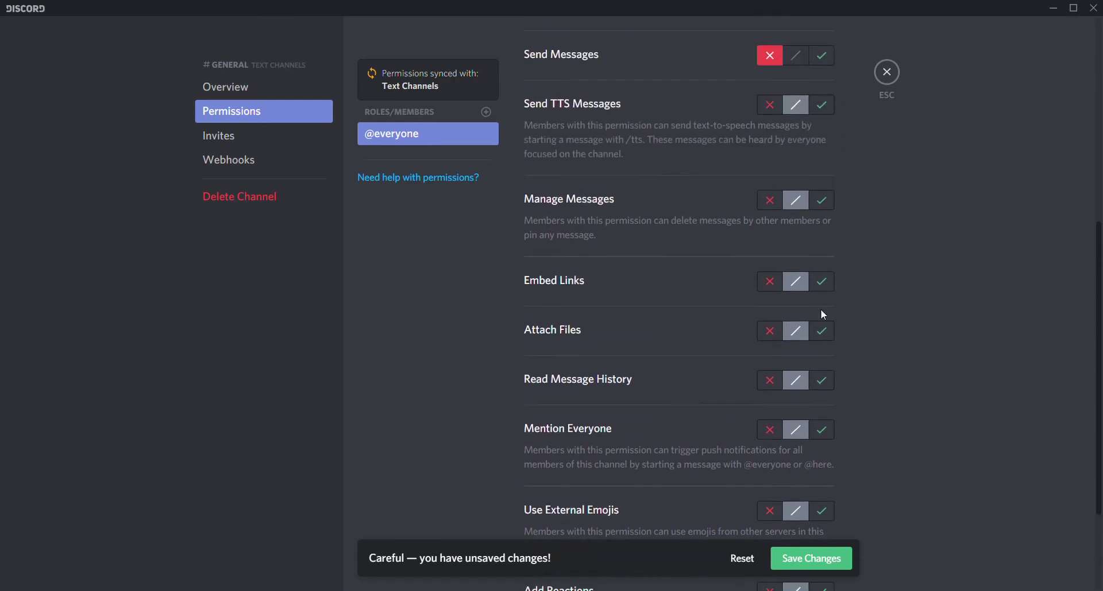
{"action": "left_click", "coordinate": [817, 389]}
{"action": "scroll", "coordinate": [837, 328], "scroll_direction": "down", "scroll_amount": 4}
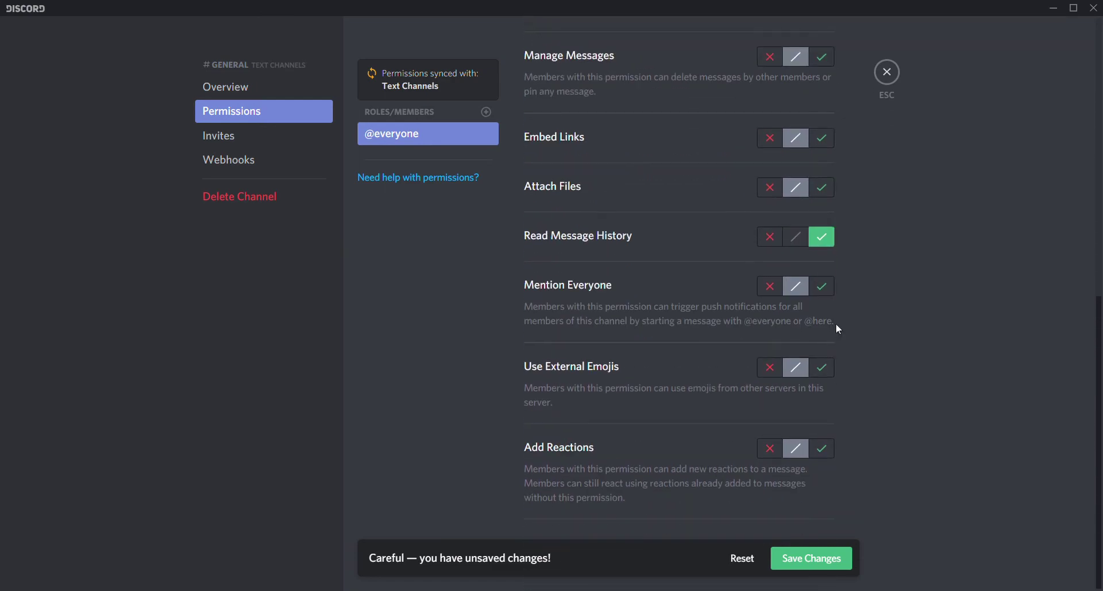
{"action": "left_click", "coordinate": [773, 244]}
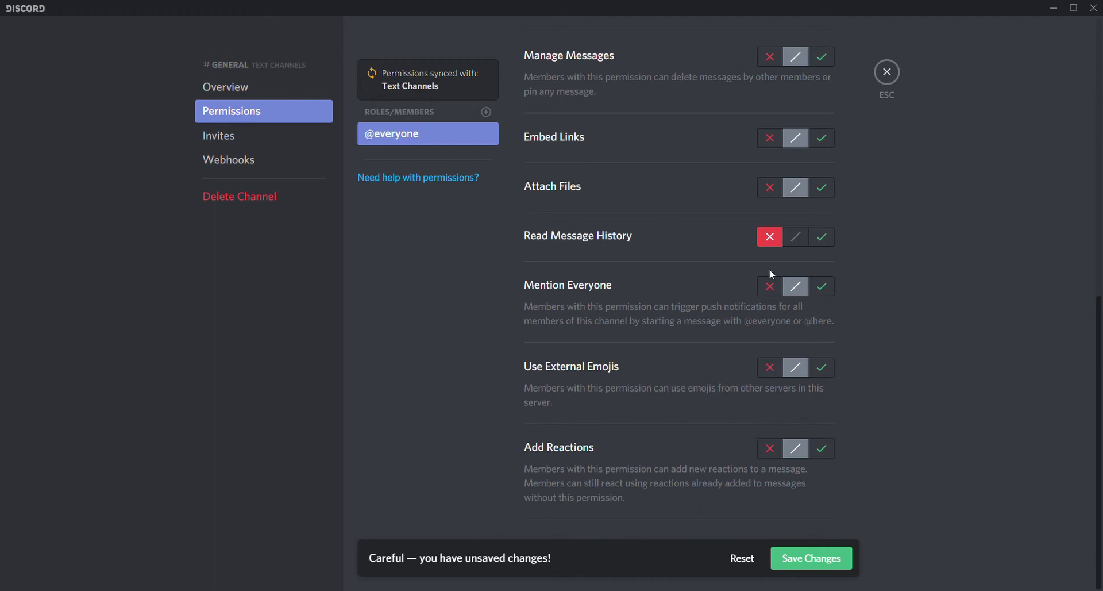
{"action": "scroll", "coordinate": [678, 362], "scroll_direction": "up", "scroll_amount": 2}
{"action": "scroll", "coordinate": [741, 368], "scroll_direction": "down", "scroll_amount": 2}
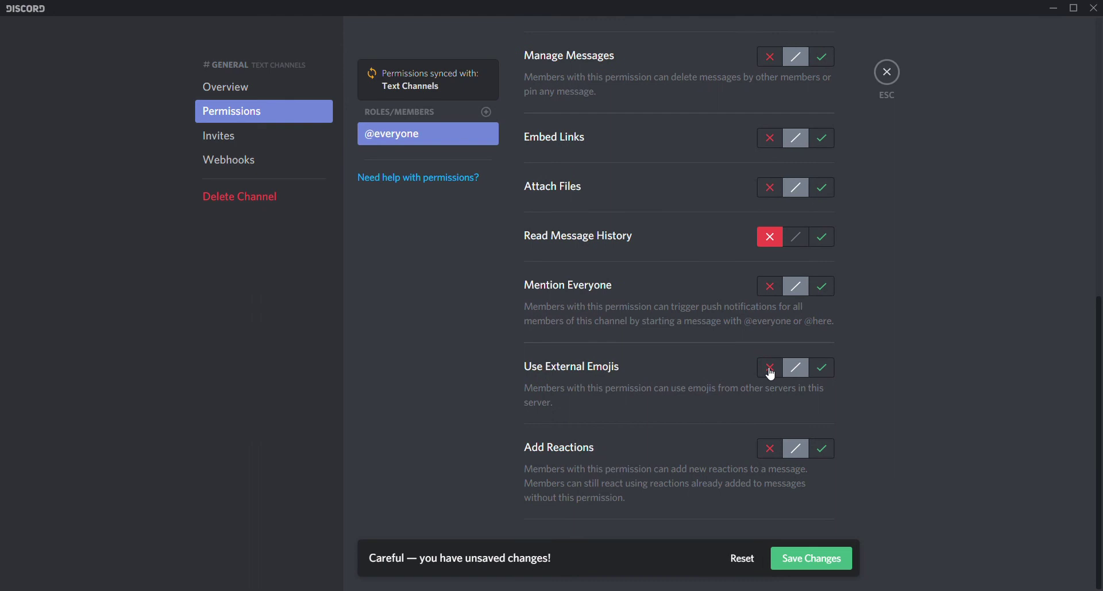
{"action": "left_click", "coordinate": [823, 371]}
{"action": "scroll", "coordinate": [827, 436], "scroll_direction": "up", "scroll_amount": 1}
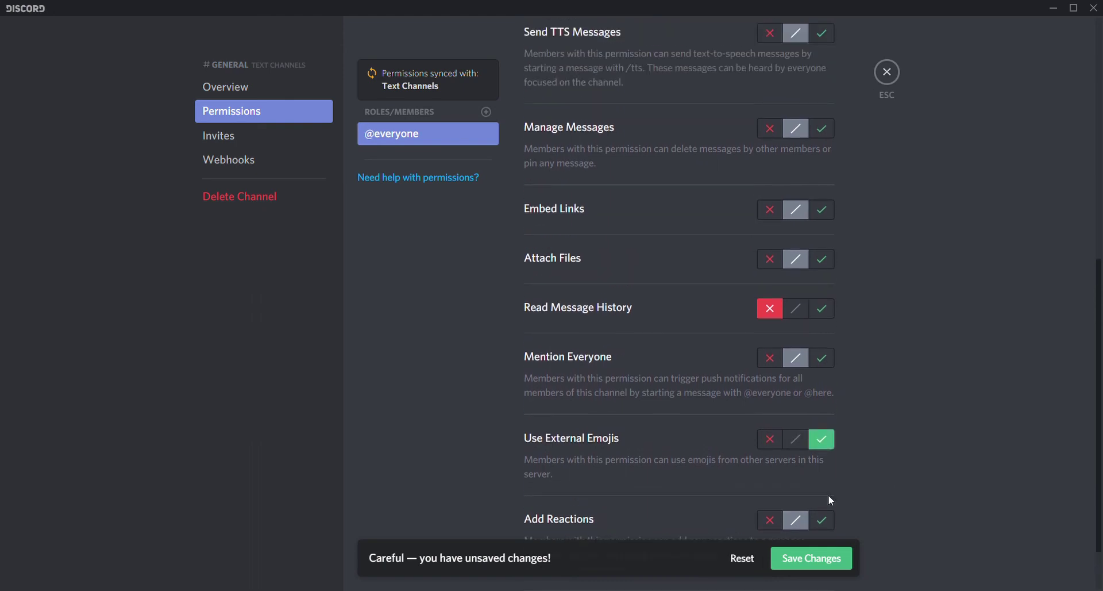
{"action": "scroll", "coordinate": [857, 465], "scroll_direction": "down", "scroll_amount": 1}
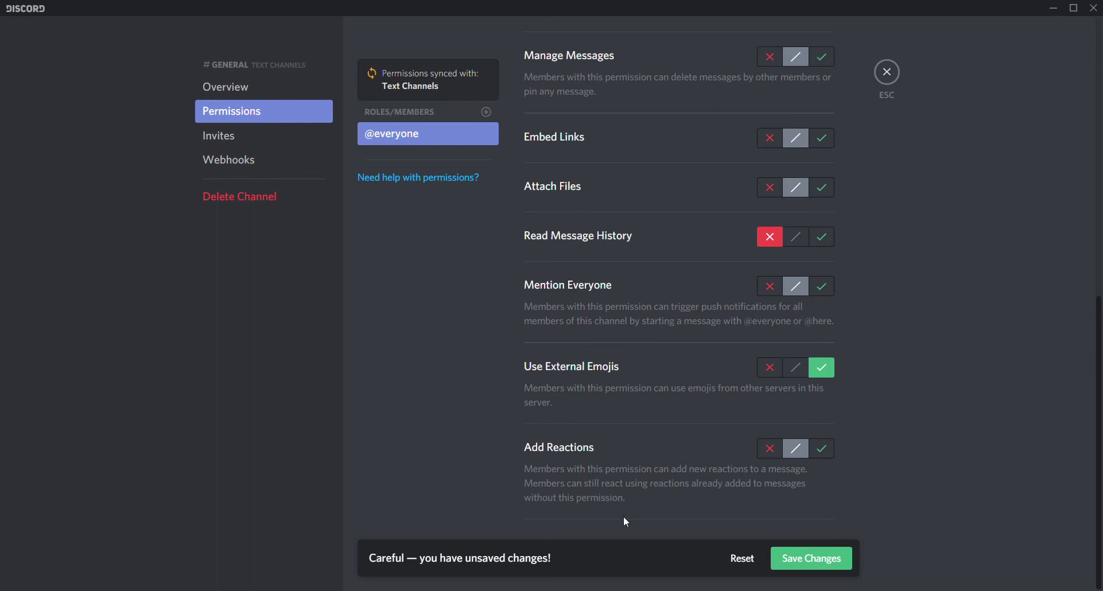
{"action": "left_click", "coordinate": [826, 454]}
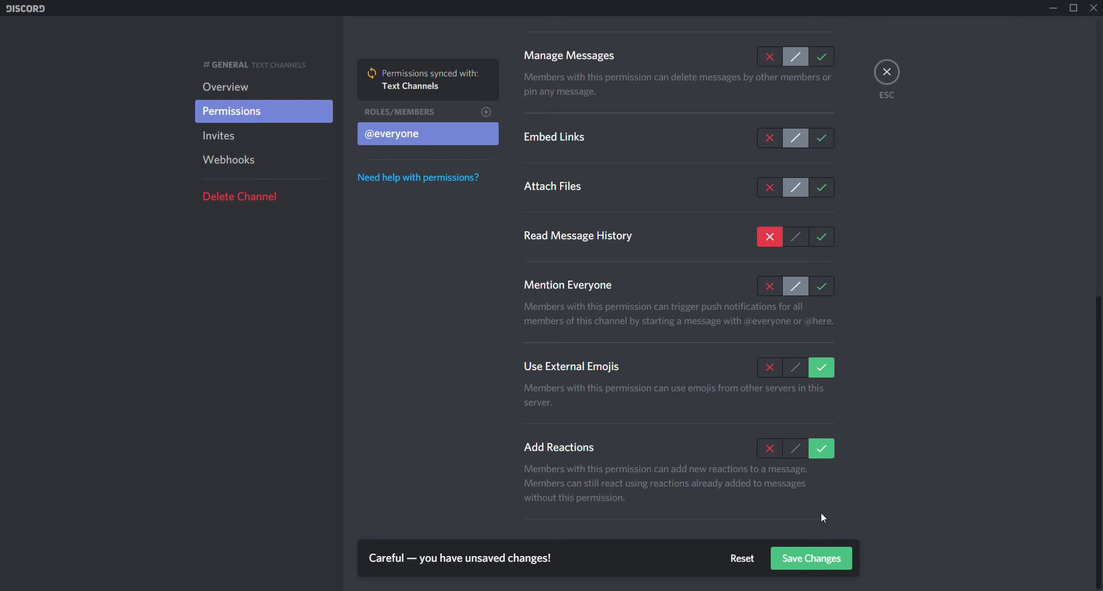
{"action": "scroll", "coordinate": [795, 472], "scroll_direction": "up", "scroll_amount": 2}
{"action": "scroll", "coordinate": [791, 480], "scroll_direction": "down", "scroll_amount": 2}
{"action": "left_click", "coordinate": [246, 135]}
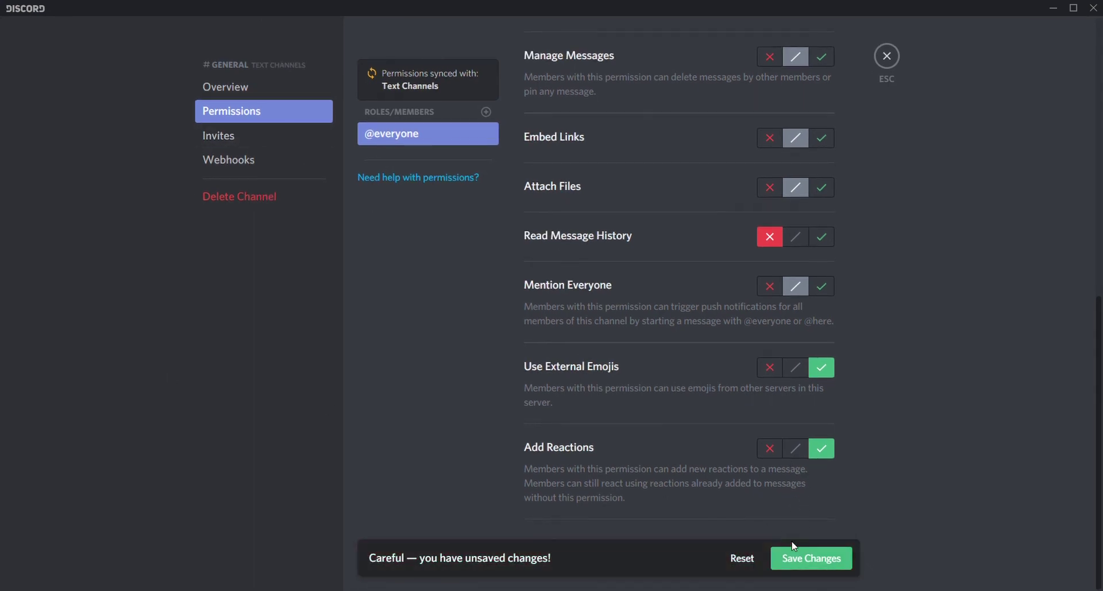
{"action": "left_click", "coordinate": [808, 559]}
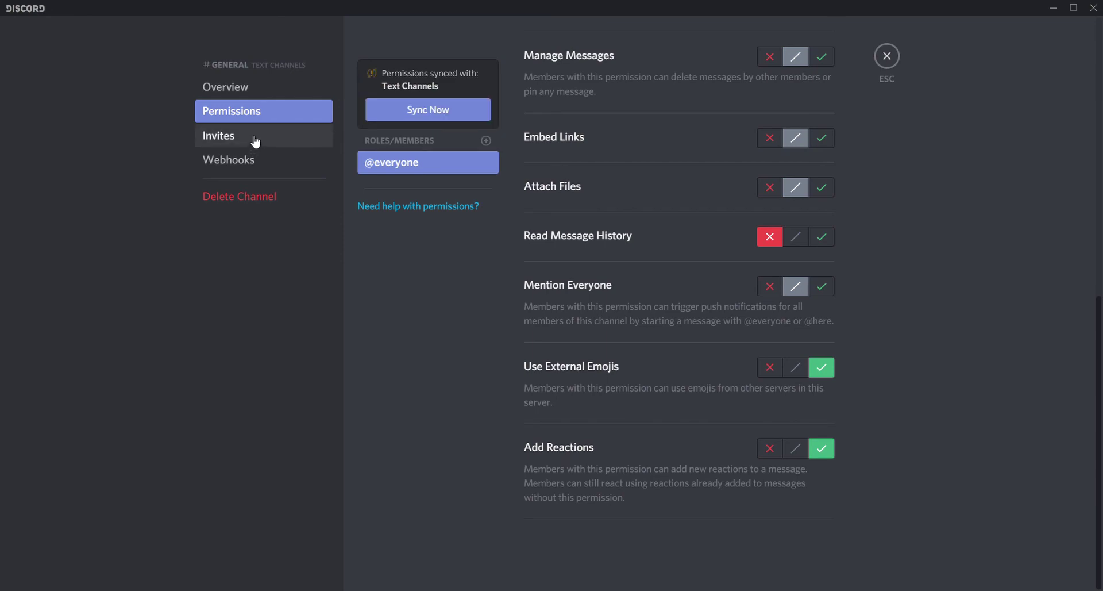
{"action": "left_click", "coordinate": [267, 95]}
{"action": "left_click", "coordinate": [270, 108]}
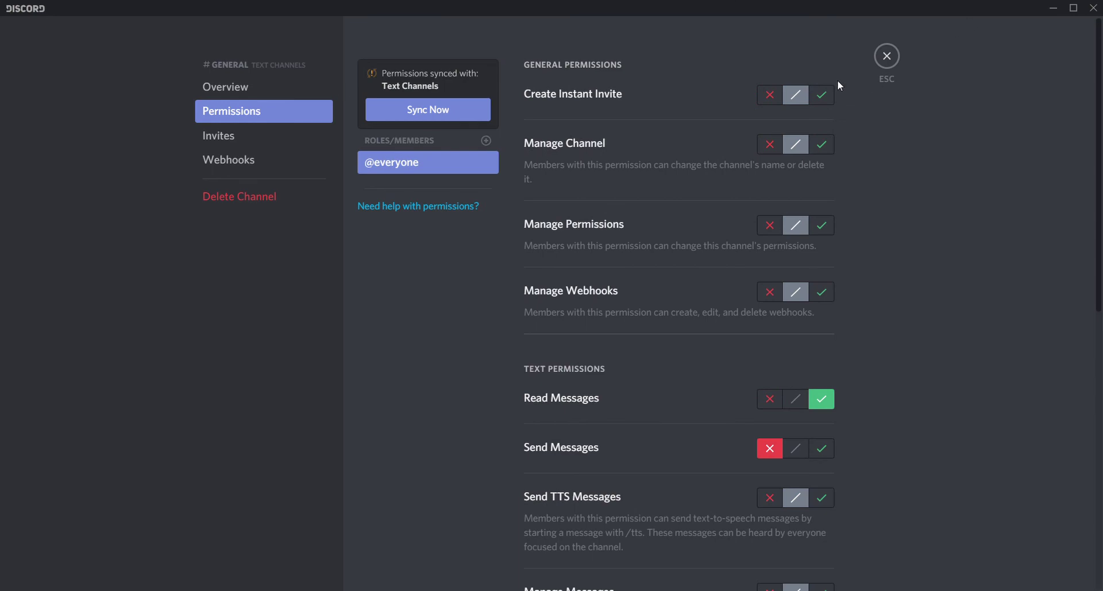
{"action": "left_click", "coordinate": [888, 55]}
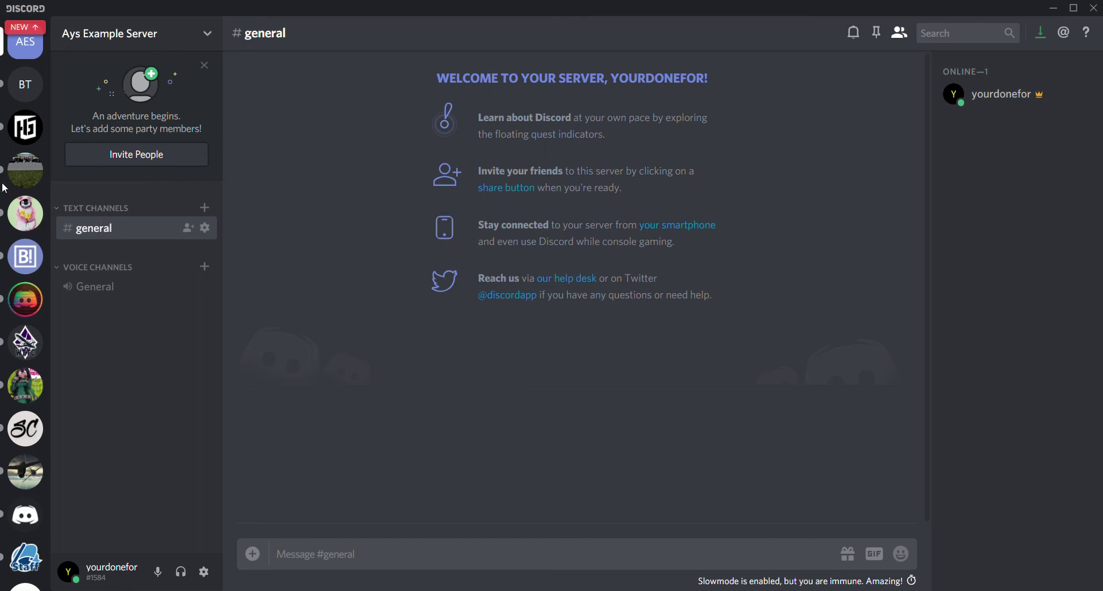
{"action": "scroll", "coordinate": [9, 187], "scroll_direction": "up", "scroll_amount": 2}
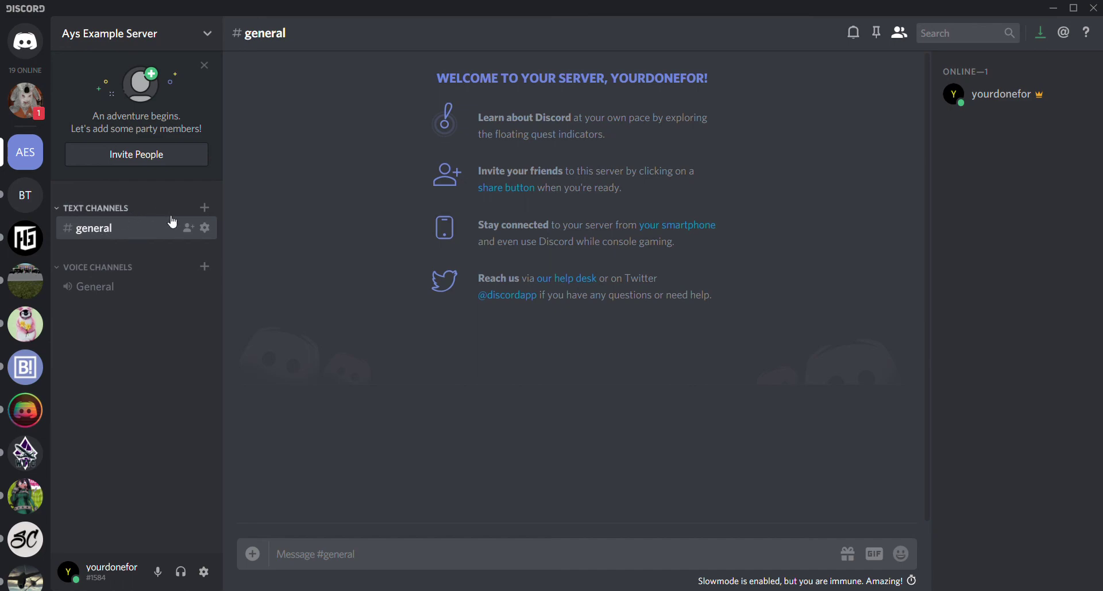
{"action": "scroll", "coordinate": [2, 237], "scroll_direction": "down", "scroll_amount": 5}
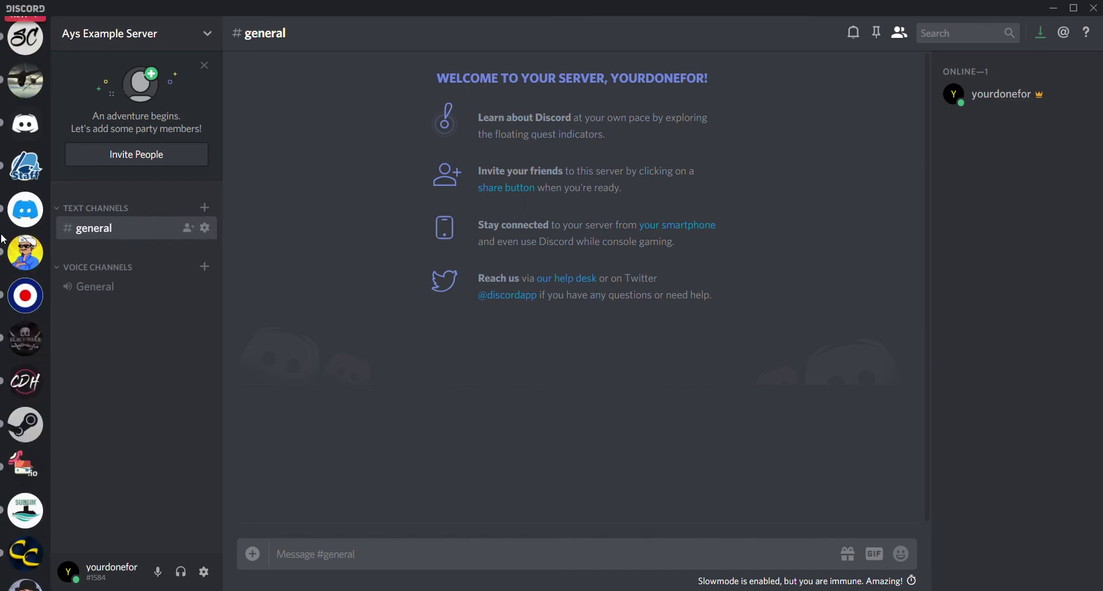
{"action": "scroll", "coordinate": [3, 237], "scroll_direction": "down", "scroll_amount": 5}
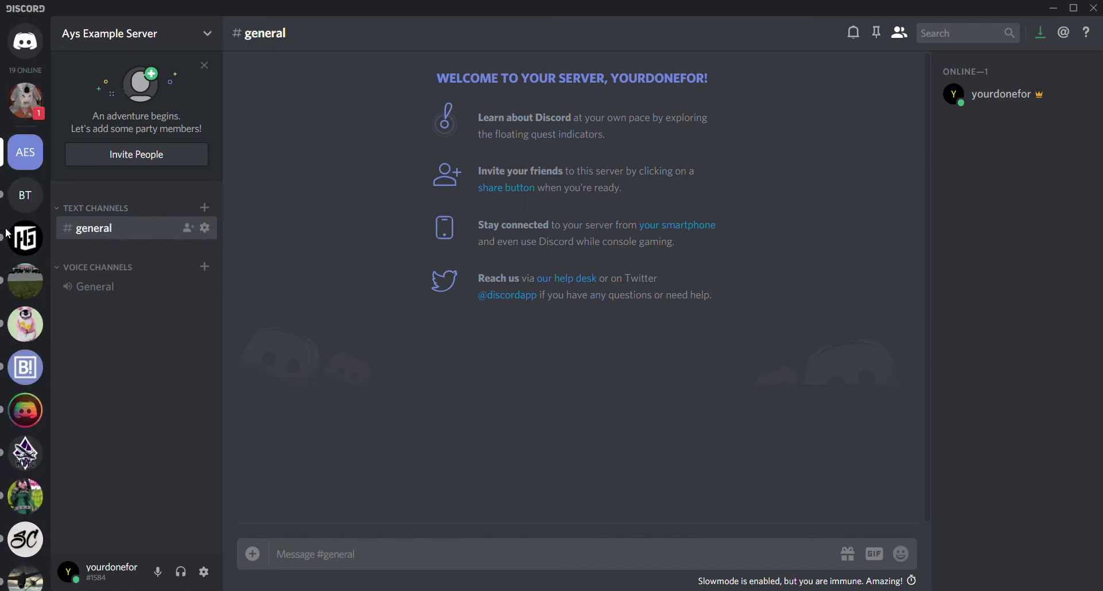
{"action": "scroll", "coordinate": [5, 238], "scroll_direction": "up", "scroll_amount": 8}
{"action": "scroll", "coordinate": [26, 237], "scroll_direction": "up", "scroll_amount": 2}
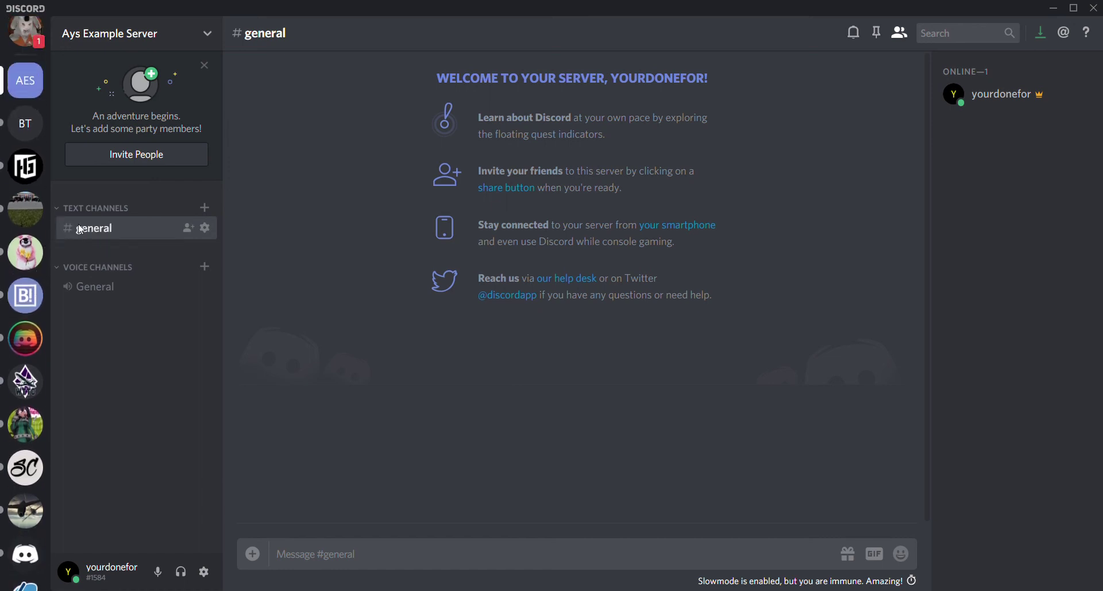